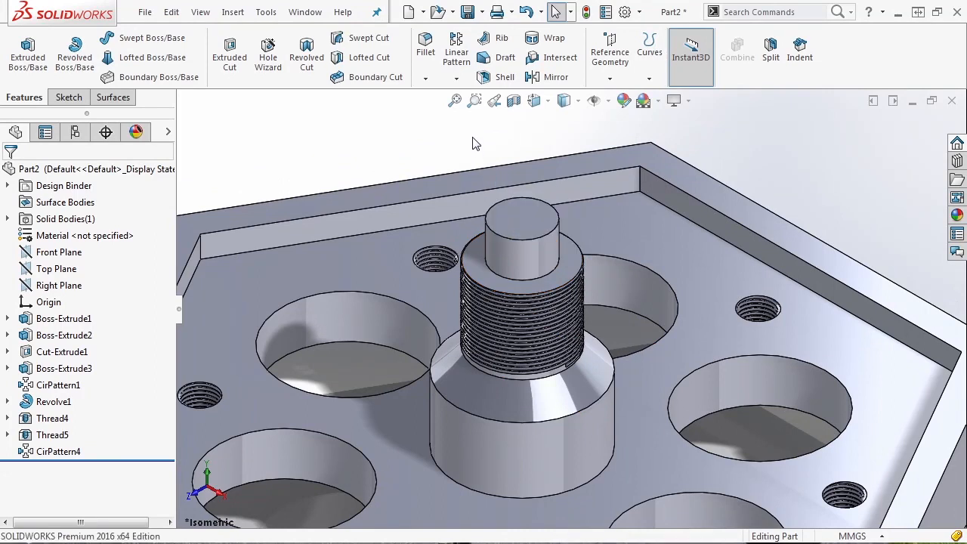
Step: Start a 10 mm chamfer on the top face of the central pin, defined by angle and distance
{"action": "left_click", "coordinate": [425, 79]}
{"action": "left_click", "coordinate": [434, 118]}
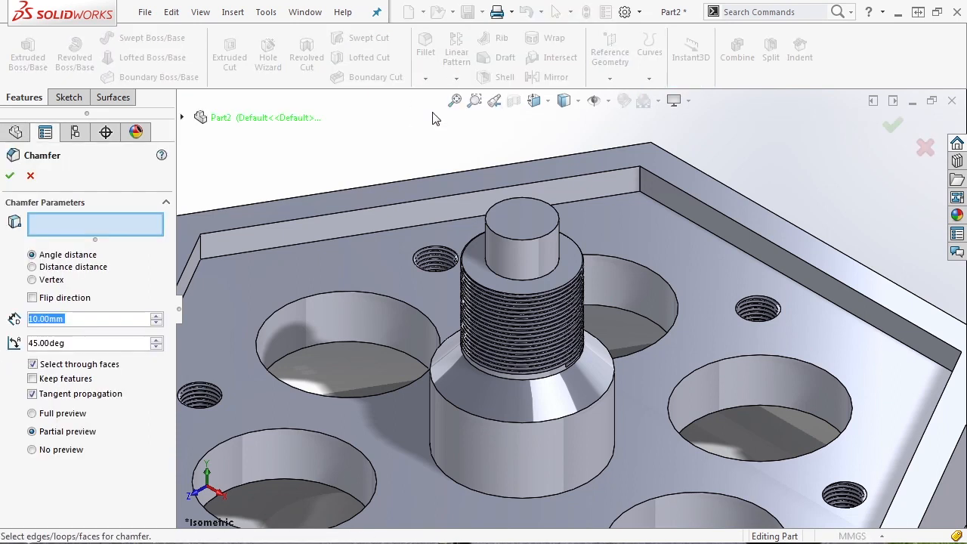
{"action": "left_click", "coordinate": [507, 238]}
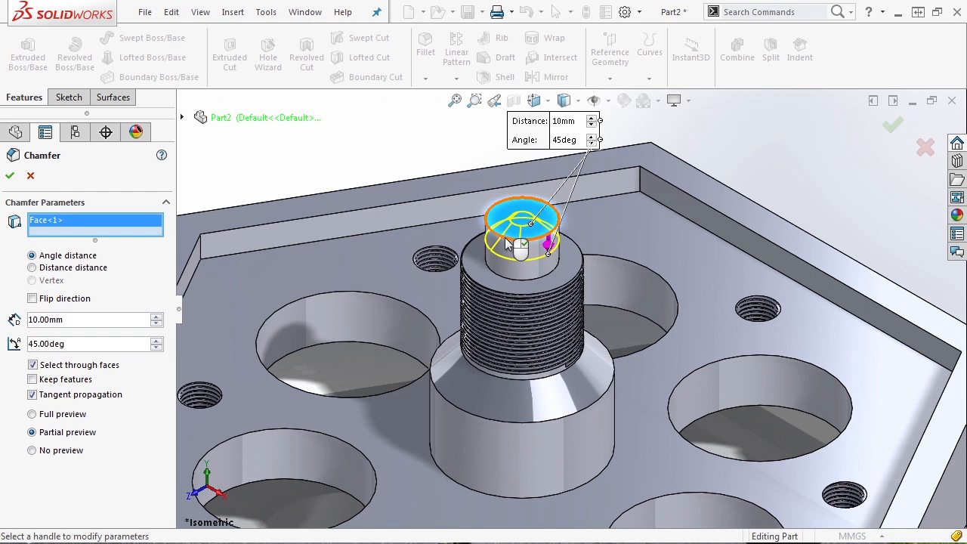
{"action": "left_click_drag", "start_coordinate": [519, 128], "coordinate": [323, 153]}
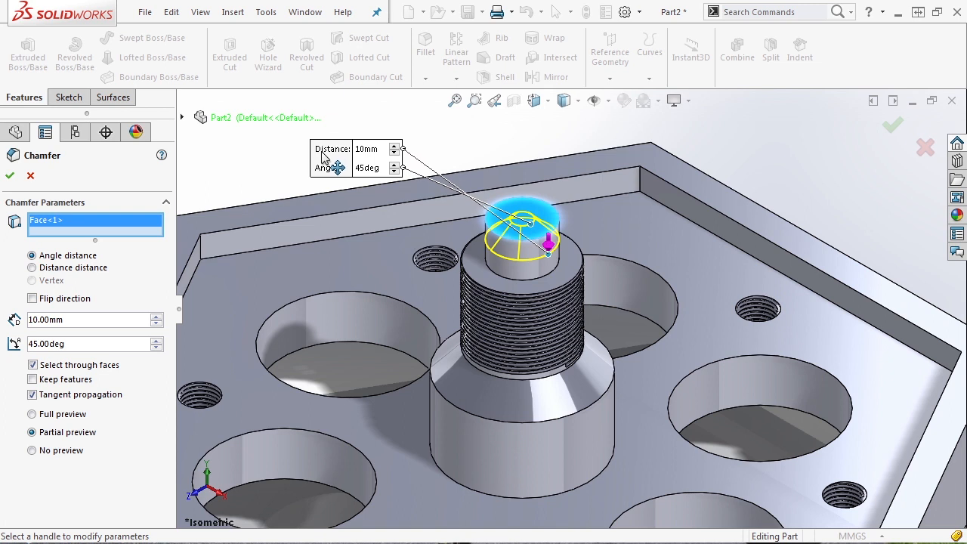
{"action": "left_click", "coordinate": [380, 150]}
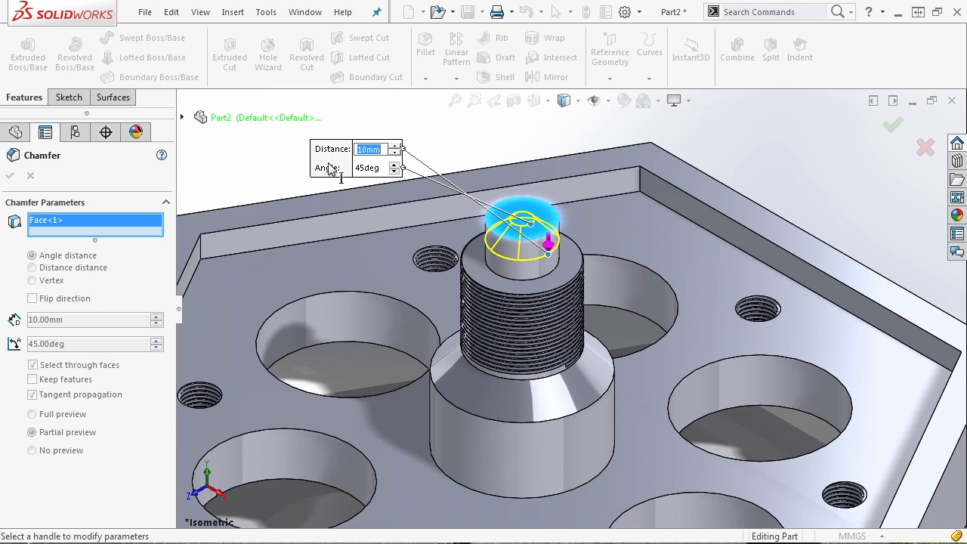
{"action": "left_click", "coordinate": [114, 197]}
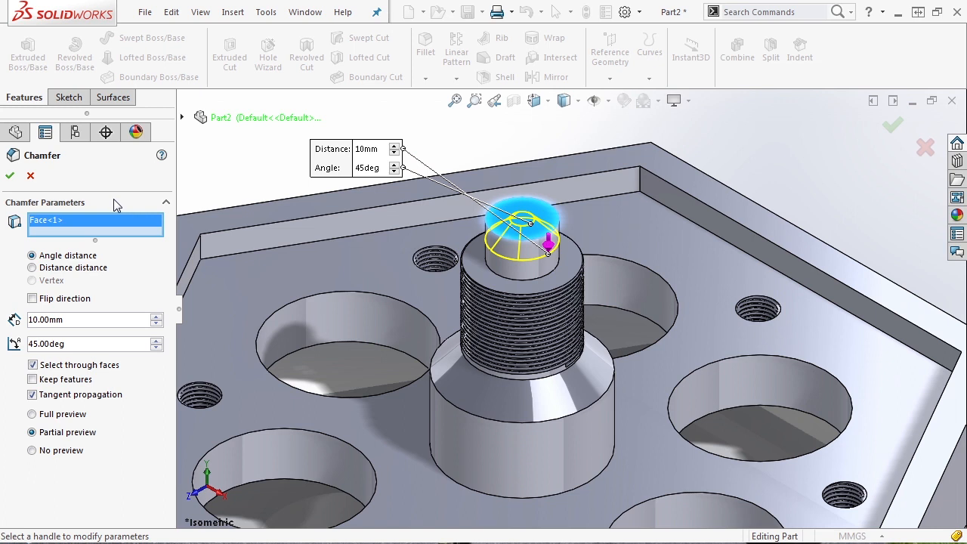
{"action": "left_click", "coordinate": [73, 268]}
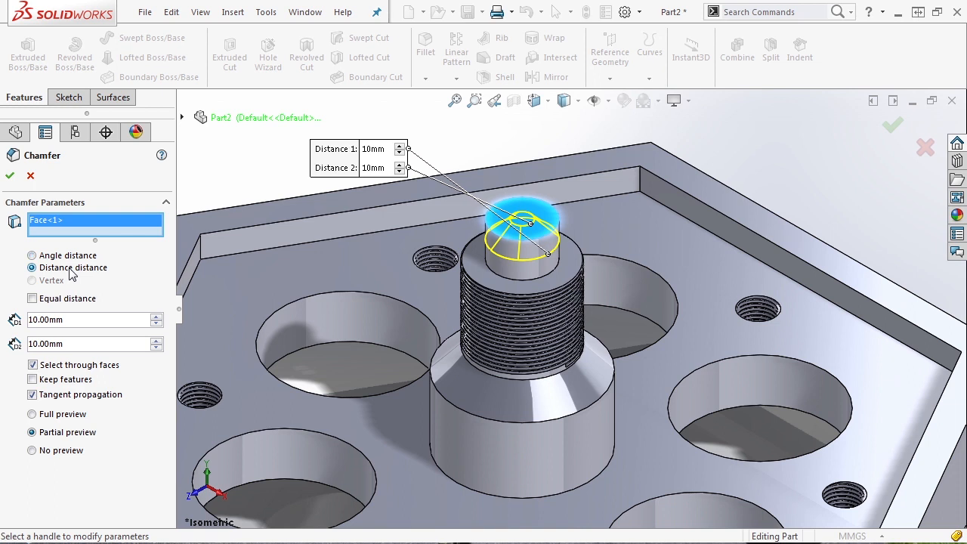
{"action": "left_click", "coordinate": [71, 256]}
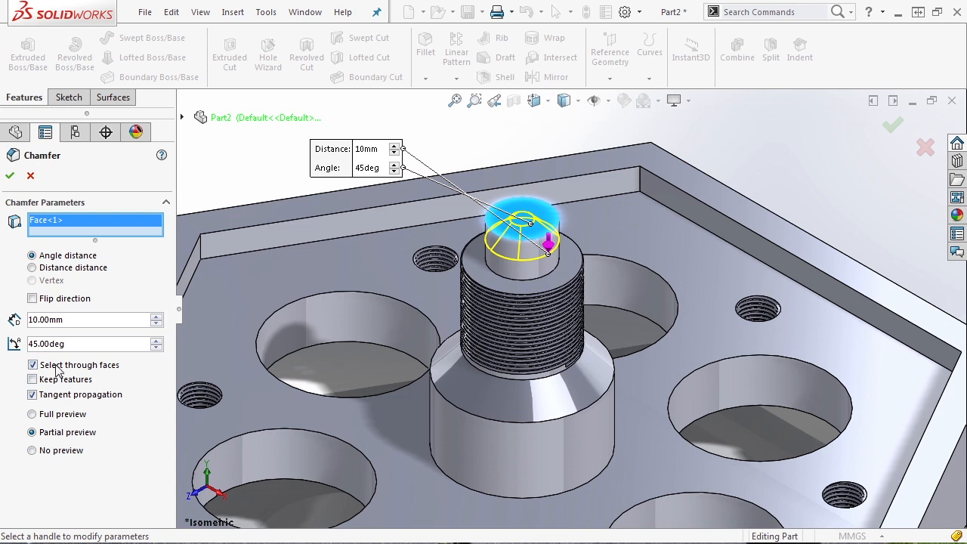
Step: Set the pin chamfer's angle to 60 degrees, flip its direction and apply the chamfer
{"action": "left_click_drag", "start_coordinate": [90, 343], "coordinate": [15, 344]}
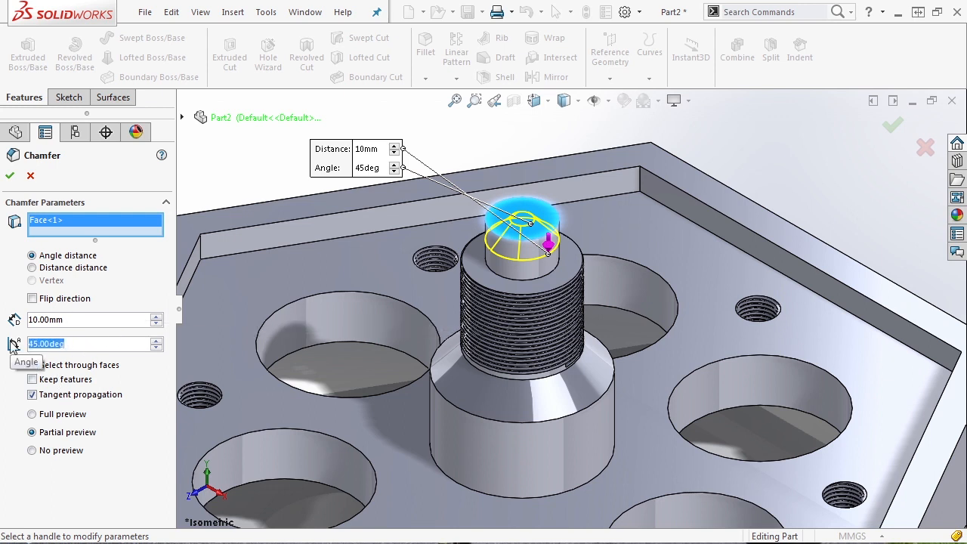
{"action": "type", "text": "60"}
{"action": "key", "text": "Return"}
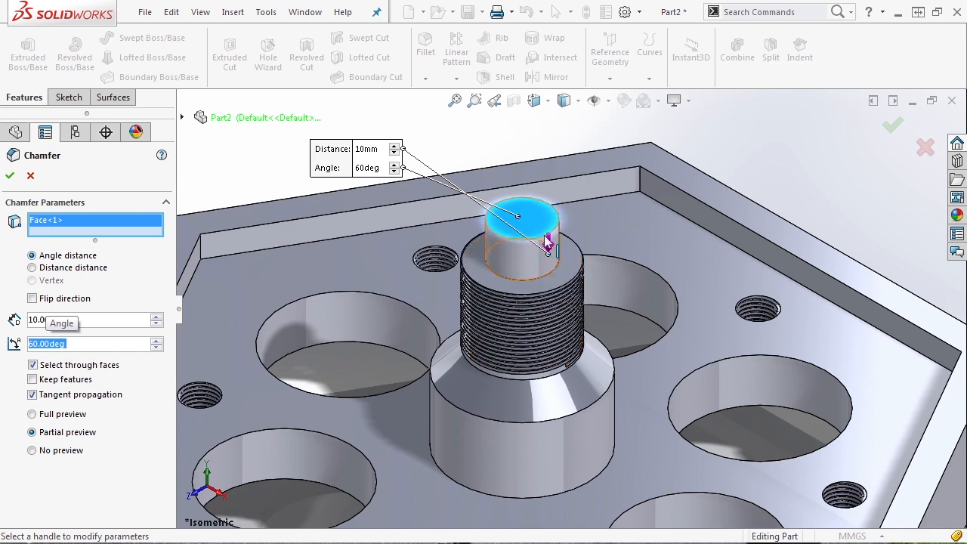
{"action": "left_click", "coordinate": [61, 300]}
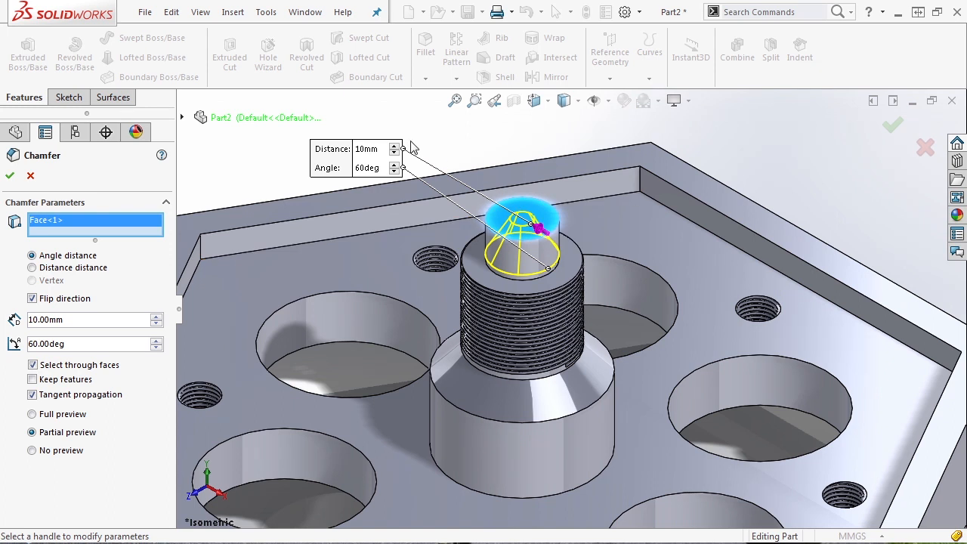
{"action": "middle_click_drag", "start_coordinate": [423, 142], "coordinate": [426, 148]}
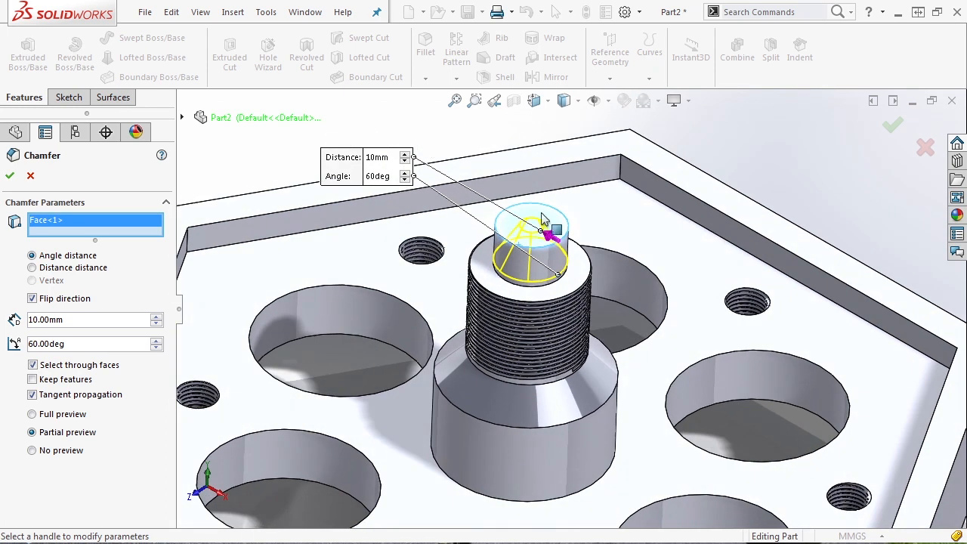
{"action": "left_click", "coordinate": [558, 250]}
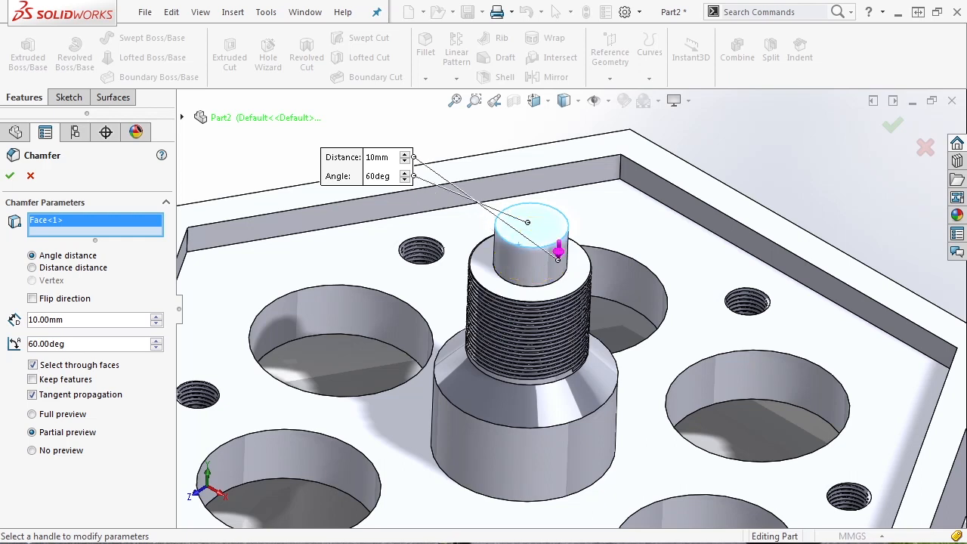
{"action": "left_click", "coordinate": [559, 253]}
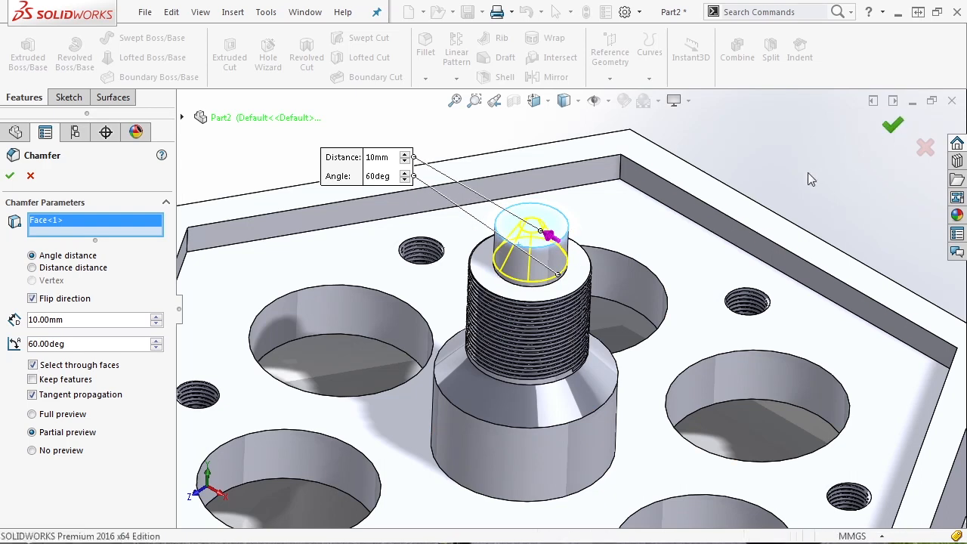
{"action": "scroll", "coordinate": [807, 175], "scroll_direction": "up", "scroll_amount": 2}
{"action": "middle_click_drag", "start_coordinate": [701, 239], "coordinate": [744, 237]}
{"action": "scroll", "coordinate": [693, 292], "scroll_direction": "up", "scroll_amount": 4}
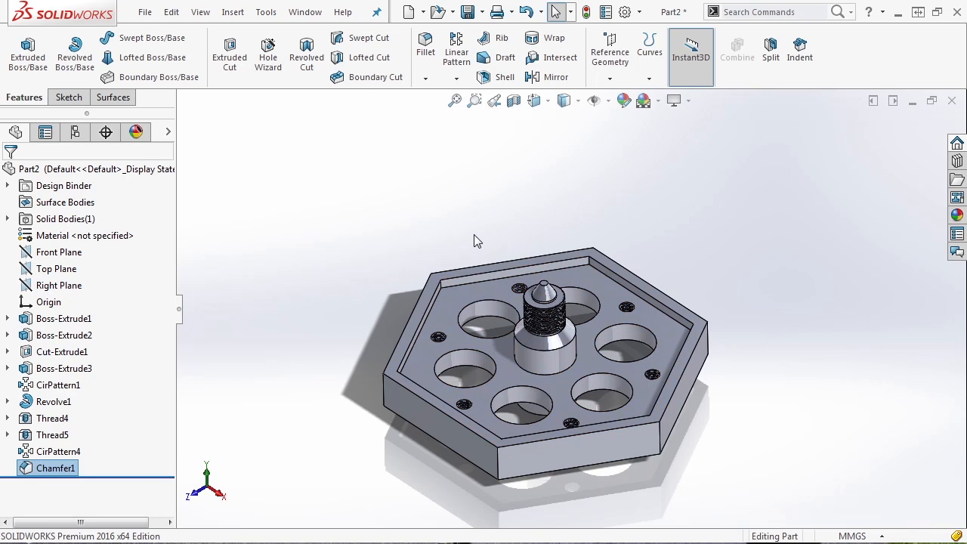
Step: Start a fillet with a 15 mm radius on all six inner corner edges of the plate's upper recess
{"action": "key", "text": "ctrl+5"}
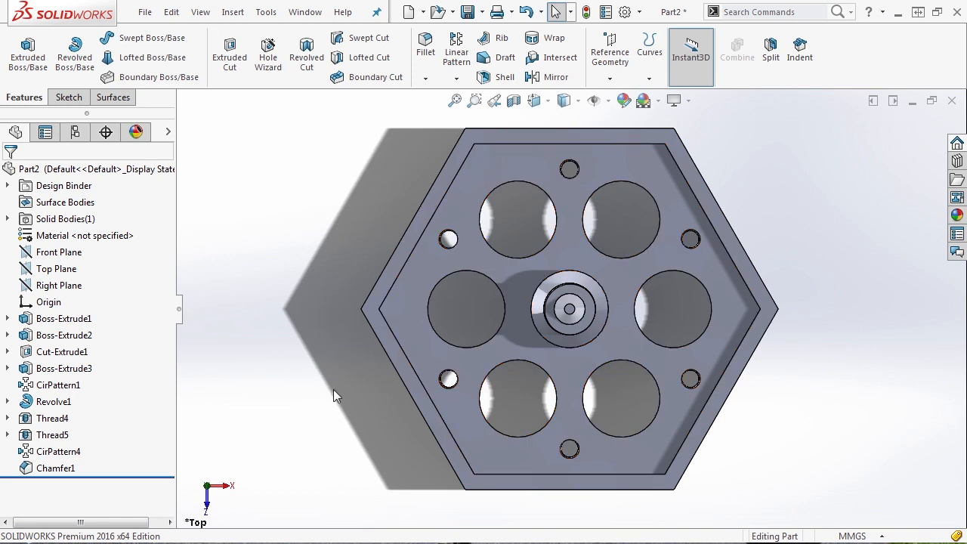
{"action": "middle_click_drag", "start_coordinate": [340, 438], "coordinate": [327, 278]}
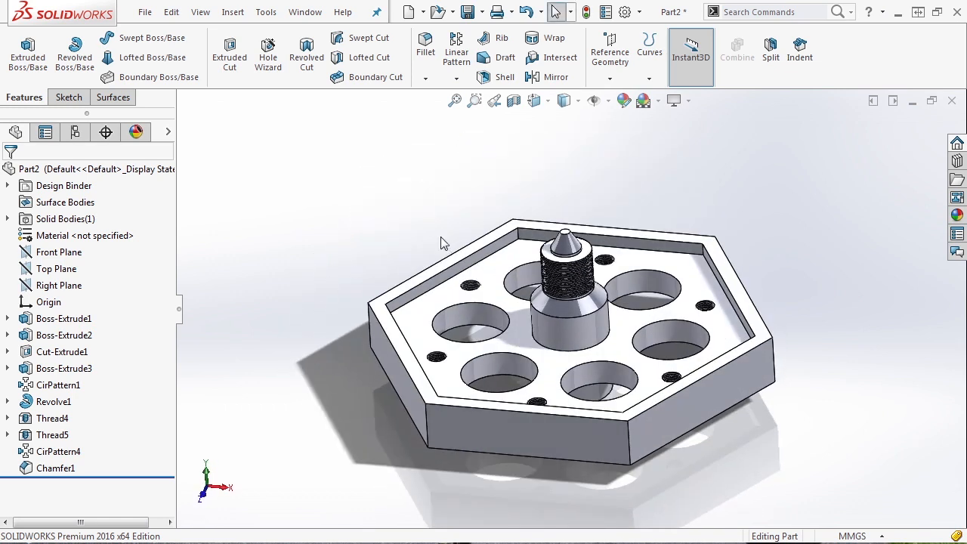
{"action": "left_click", "coordinate": [433, 53]}
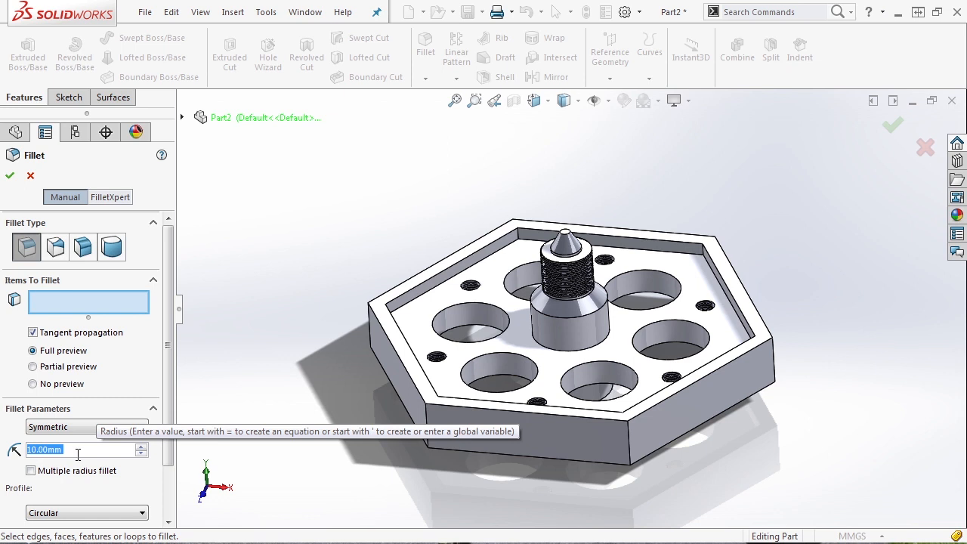
{"action": "type", "text": "15"}
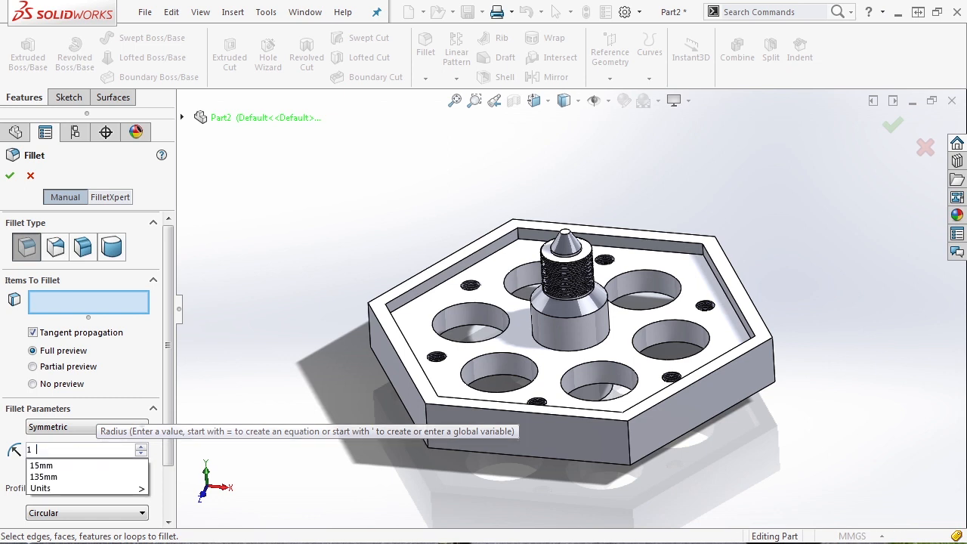
{"action": "key", "text": "Return"}
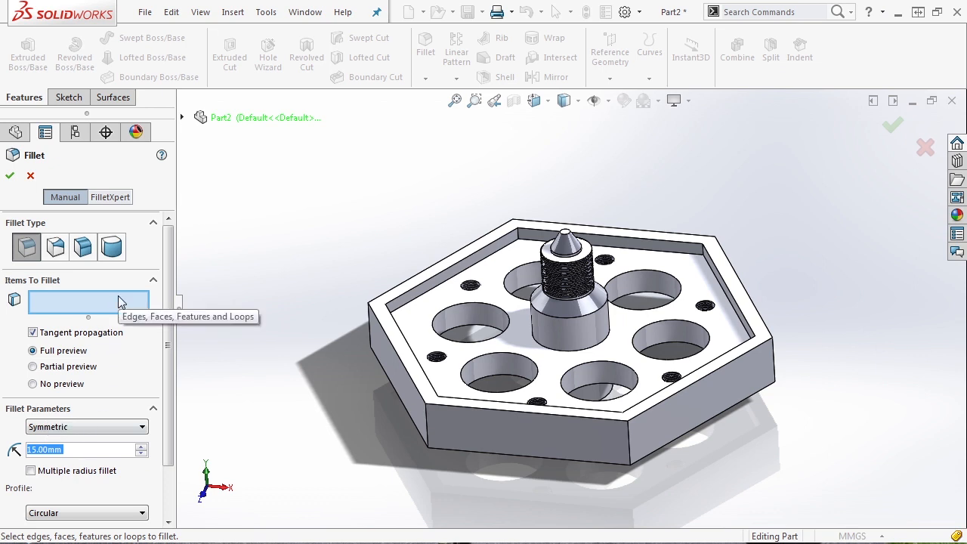
{"action": "left_click", "coordinate": [519, 237]}
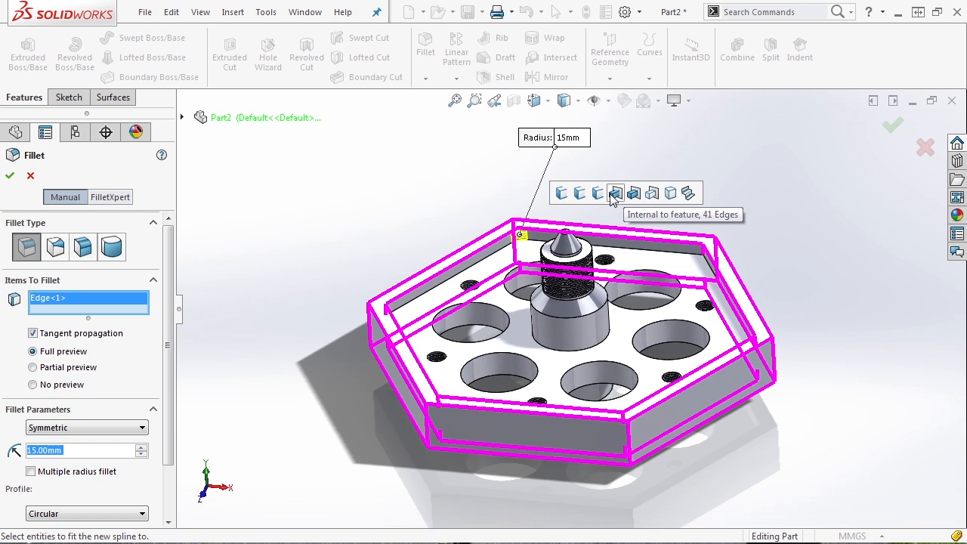
{"action": "left_click", "coordinate": [562, 194]}
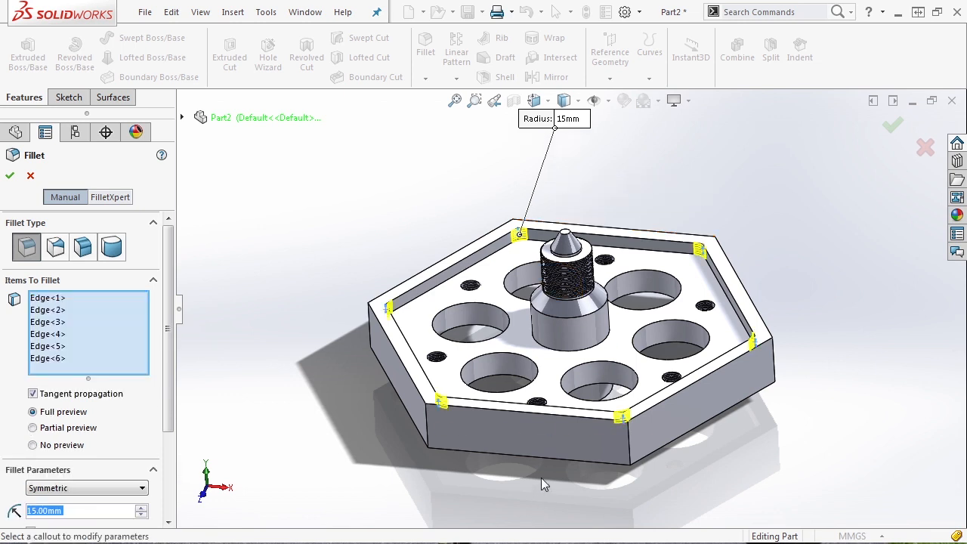
Step: Add the six inner corner edges of the underside recess to the fillet and apply it
{"action": "middle_click_drag", "start_coordinate": [544, 481], "coordinate": [524, 398]}
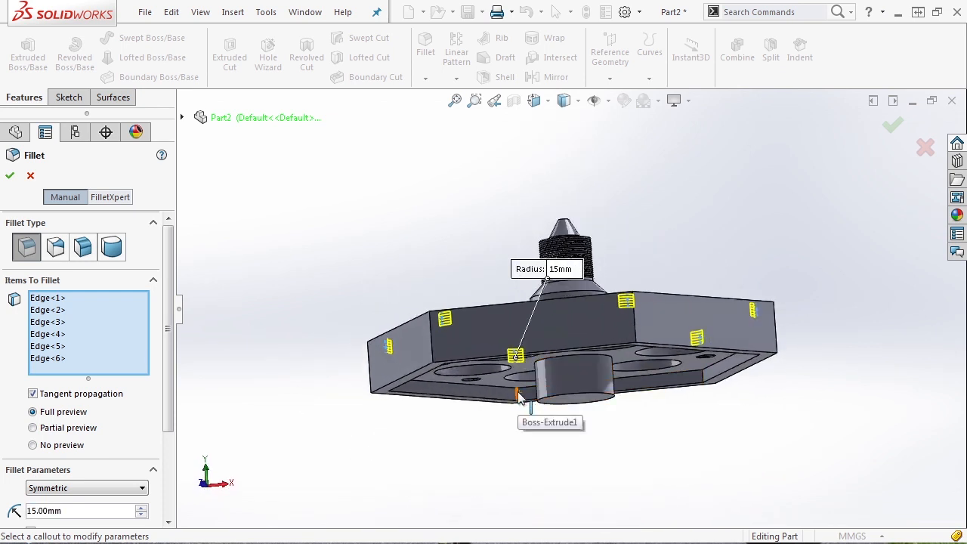
{"action": "left_click", "coordinate": [519, 398]}
{"action": "left_click", "coordinate": [558, 346]}
{"action": "middle_click_drag", "start_coordinate": [480, 177], "coordinate": [568, 281]}
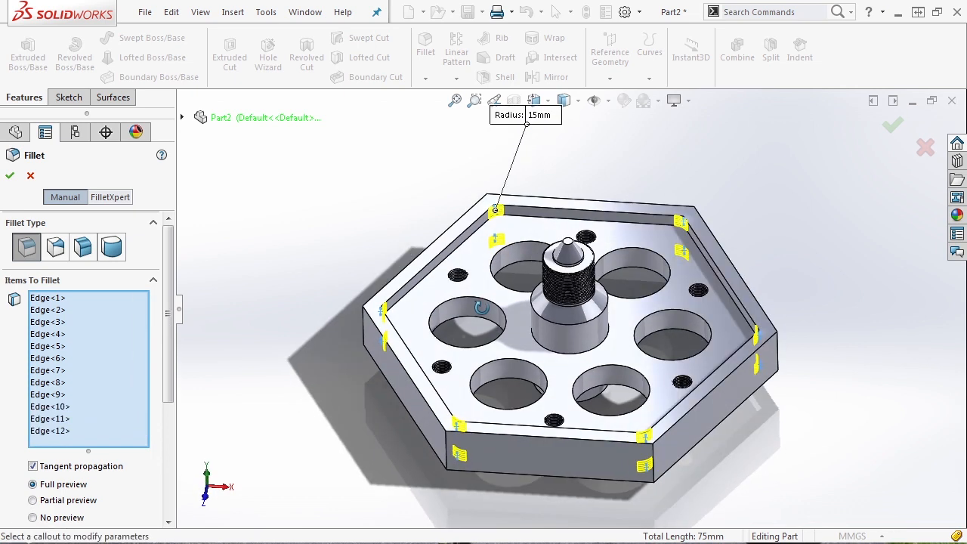
{"action": "left_click", "coordinate": [892, 129]}
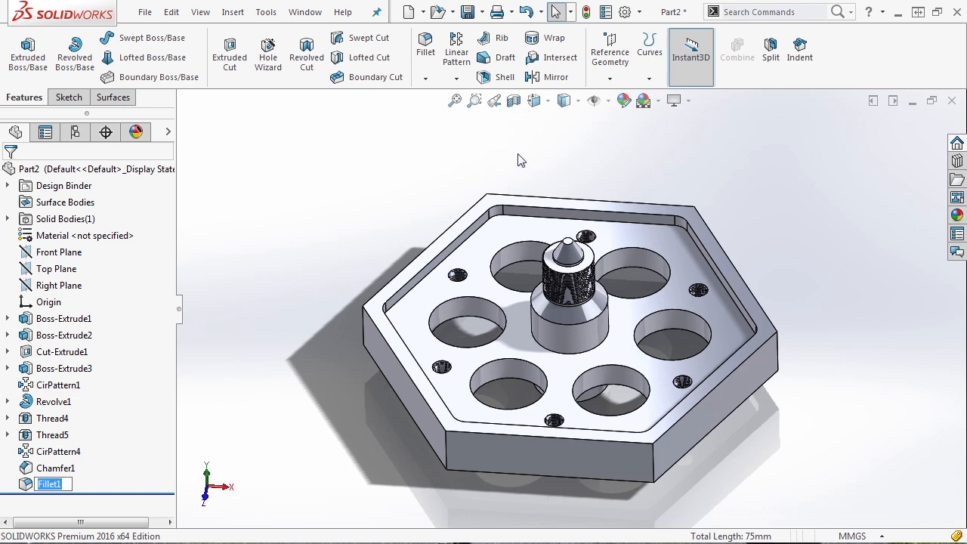
Step: Fillet the six outer vertical corner edges of the hexagonal plate with a 30 mm radius
{"action": "left_click", "coordinate": [426, 53]}
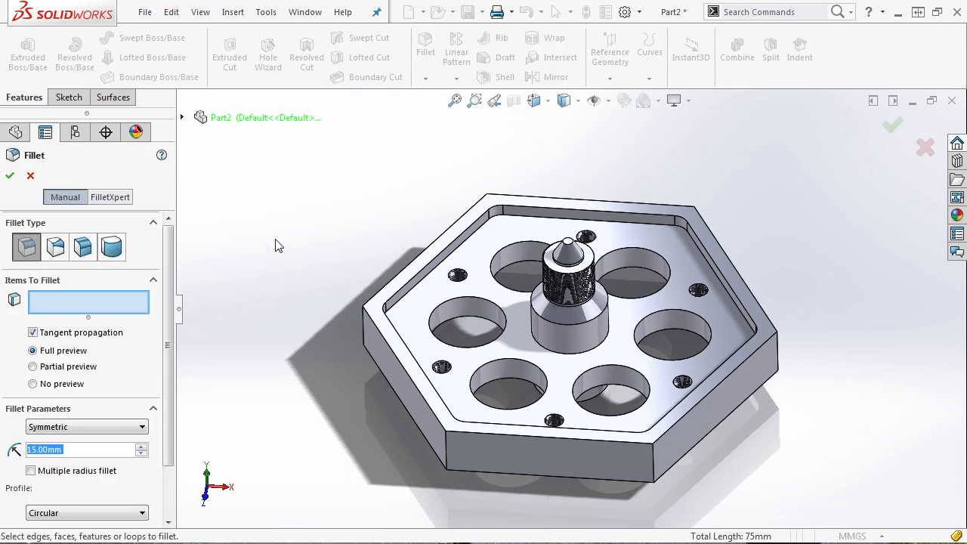
{"action": "type", "text": "30"}
{"action": "key", "text": "Return"}
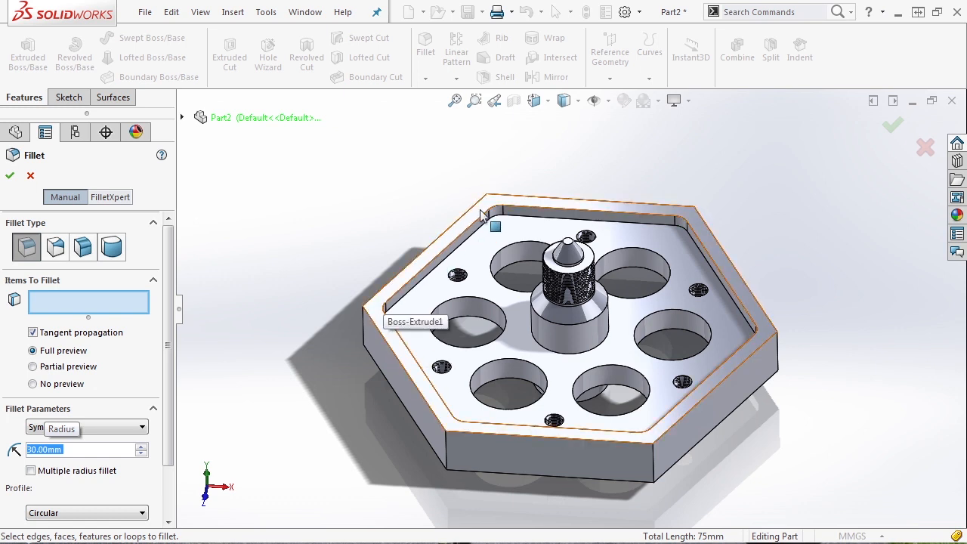
{"action": "left_click", "coordinate": [447, 445]}
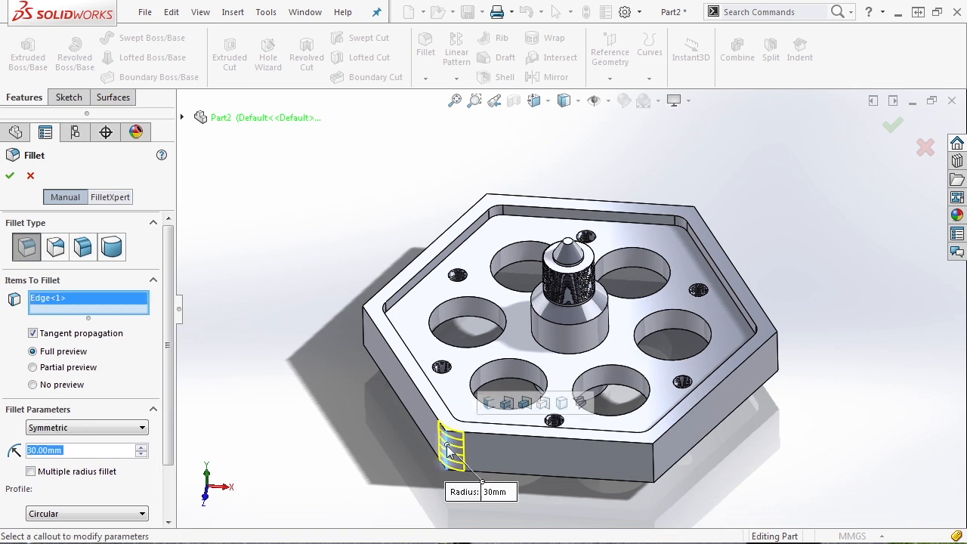
{"action": "left_click", "coordinate": [487, 405]}
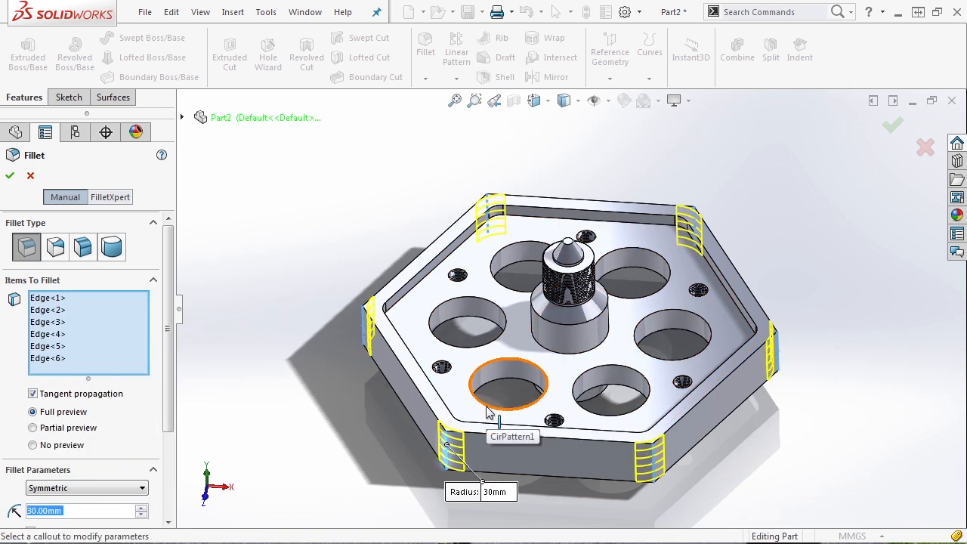
{"action": "left_click", "coordinate": [892, 125]}
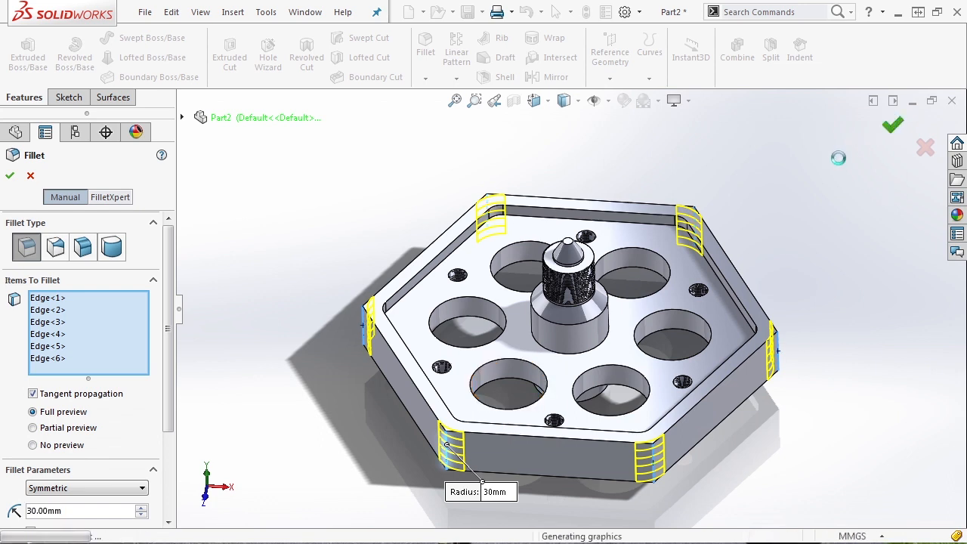
Step: Inspect the finished part from the top, in isometric view and from below, and show it cut open in a section view
{"action": "key", "text": "ctrl+5"}
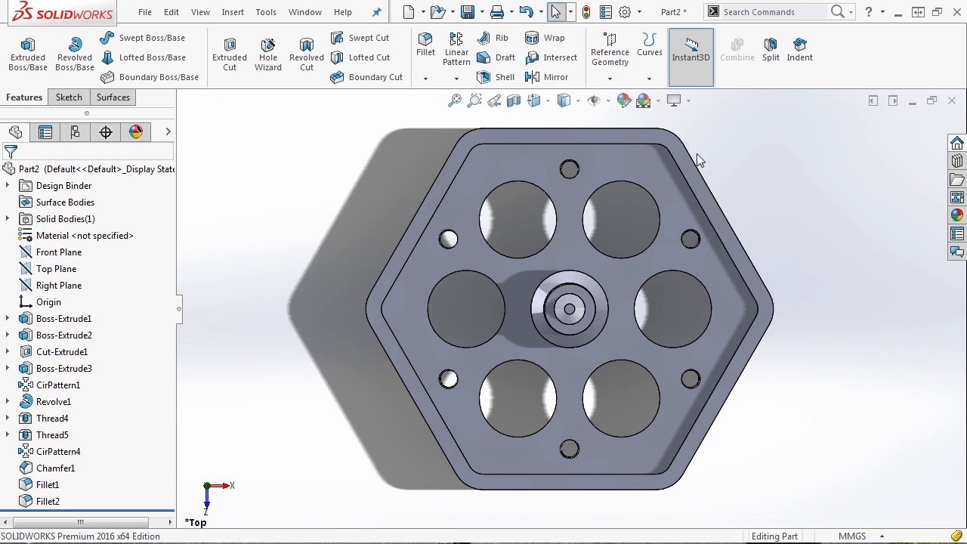
{"action": "middle_click_drag", "start_coordinate": [453, 494], "coordinate": [467, 256]}
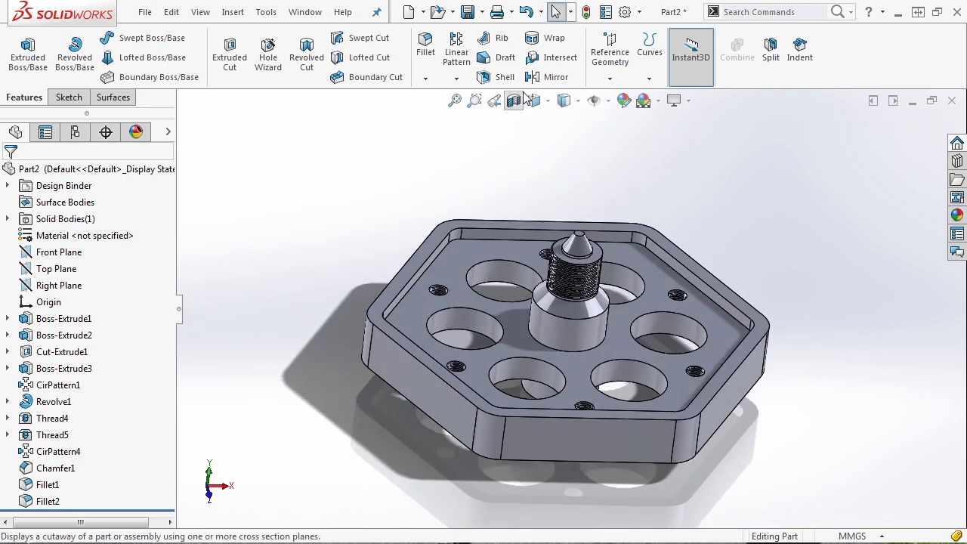
{"action": "left_click", "coordinate": [534, 100]}
{"action": "left_click", "coordinate": [620, 137]}
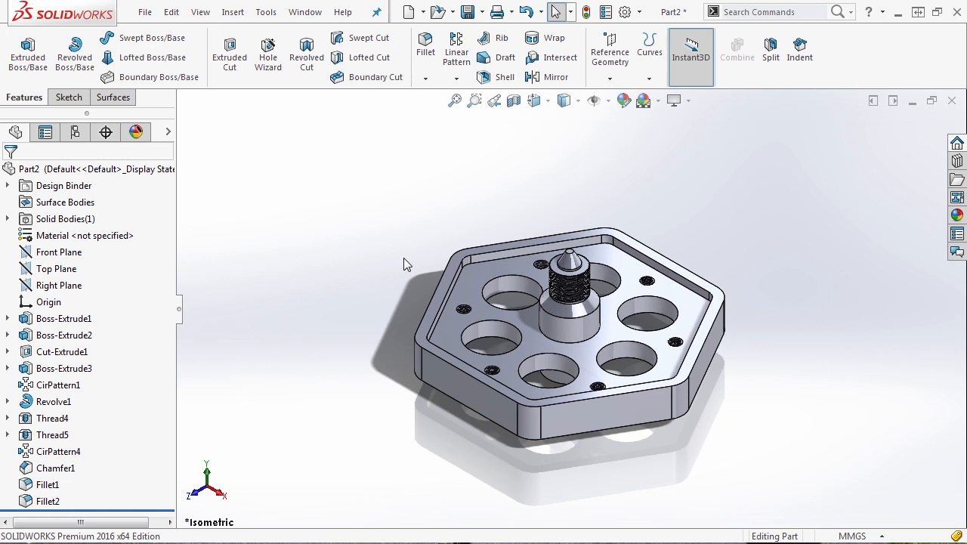
{"action": "middle_click_drag", "start_coordinate": [443, 450], "coordinate": [568, 341]}
{"action": "scroll", "coordinate": [568, 340], "scroll_direction": "down", "scroll_amount": 2}
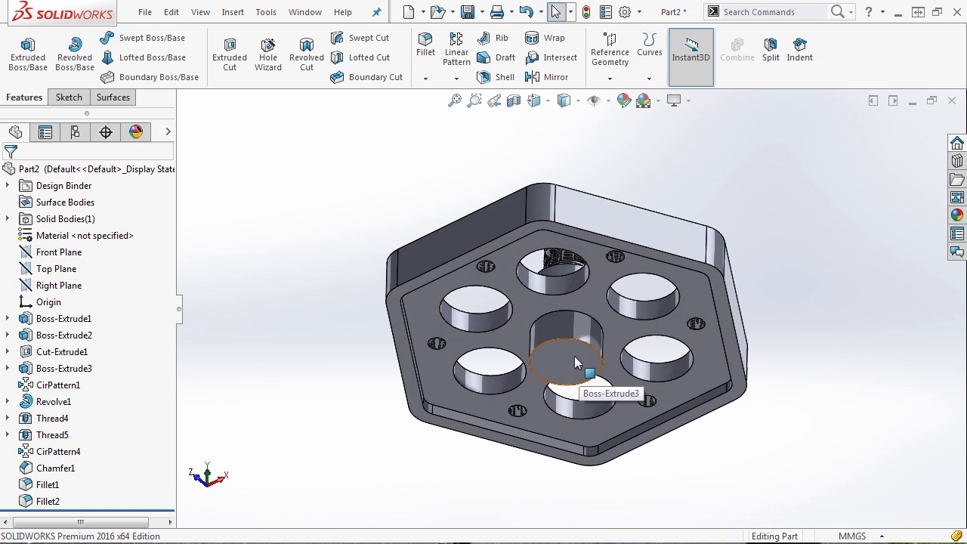
{"action": "scroll", "coordinate": [575, 361], "scroll_direction": "up", "scroll_amount": 2}
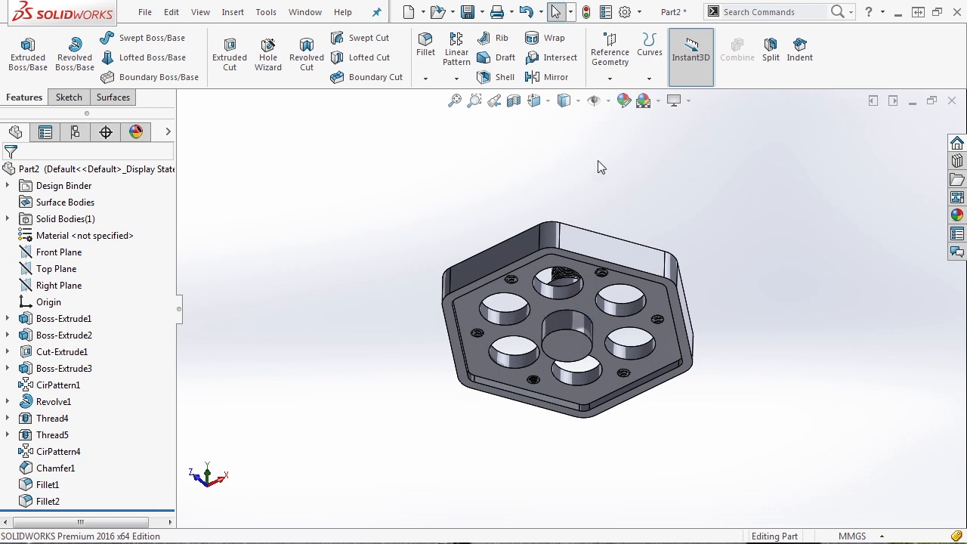
{"action": "left_click", "coordinate": [513, 102]}
{"action": "left_click", "coordinate": [892, 126]}
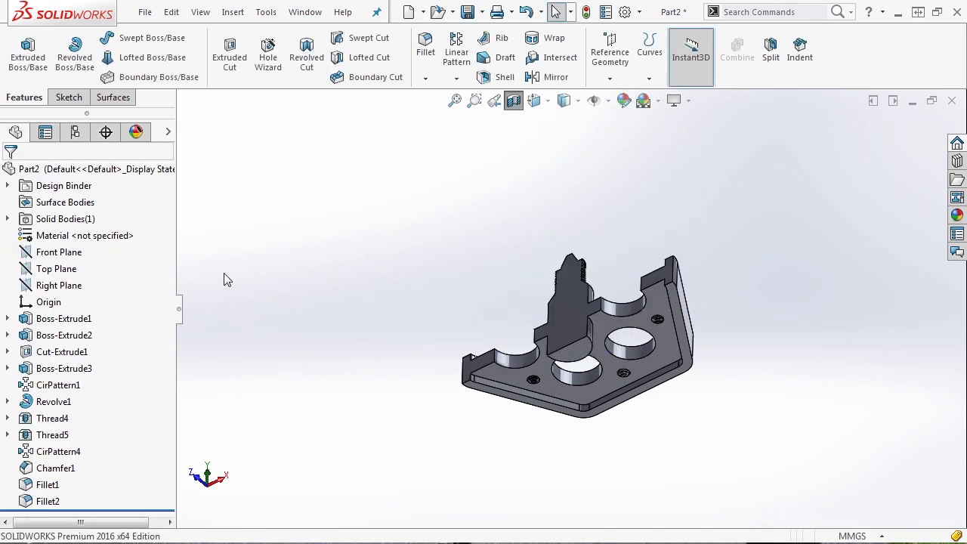
Step: Start a new sketch on the Front Plane of the sectioned part
{"action": "left_click", "coordinate": [38, 255]}
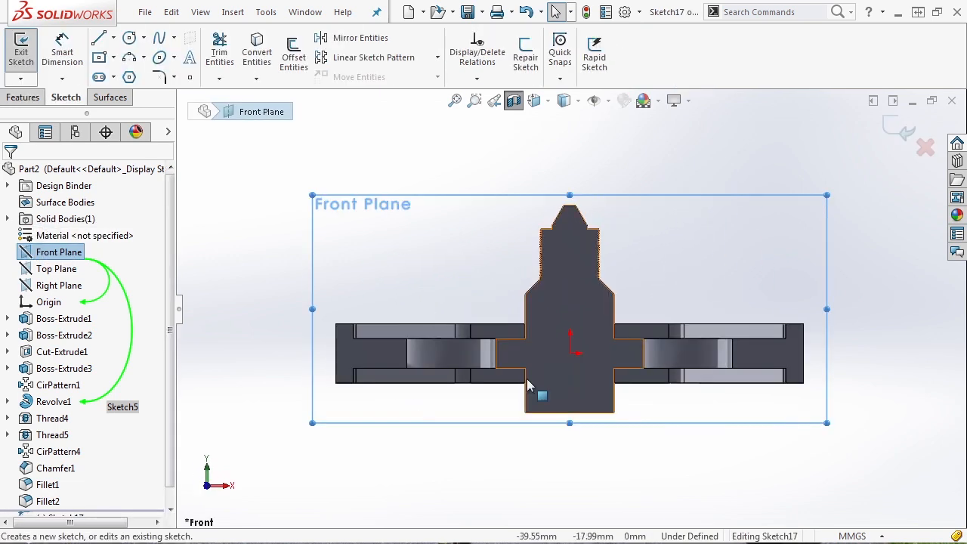
{"action": "left_click", "coordinate": [628, 414]}
{"action": "left_click", "coordinate": [615, 397]}
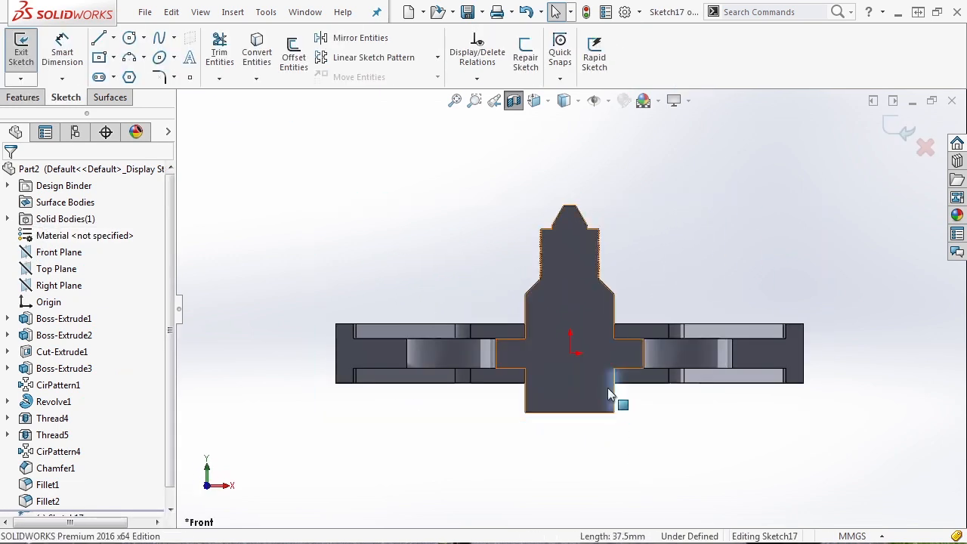
{"action": "left_click", "coordinate": [614, 391]}
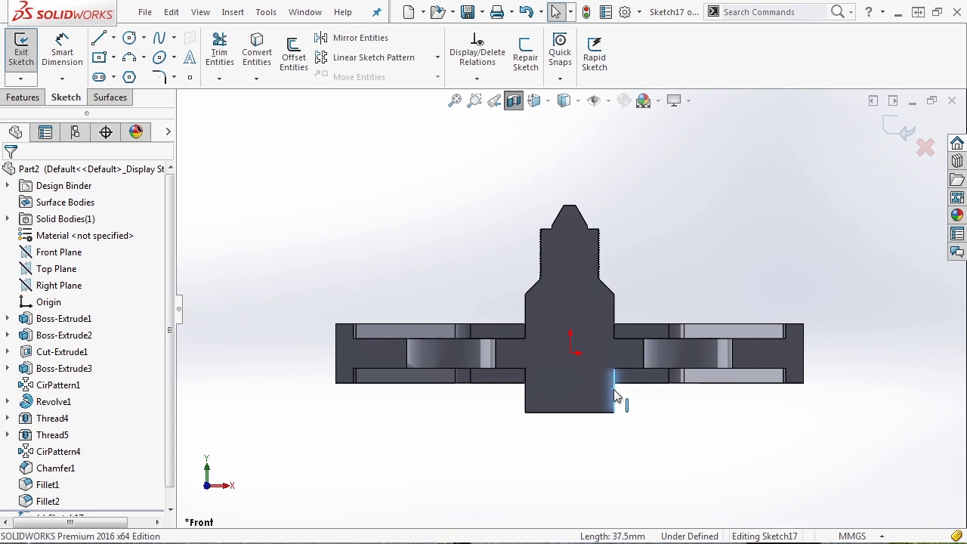
{"action": "key", "text": "Return"}
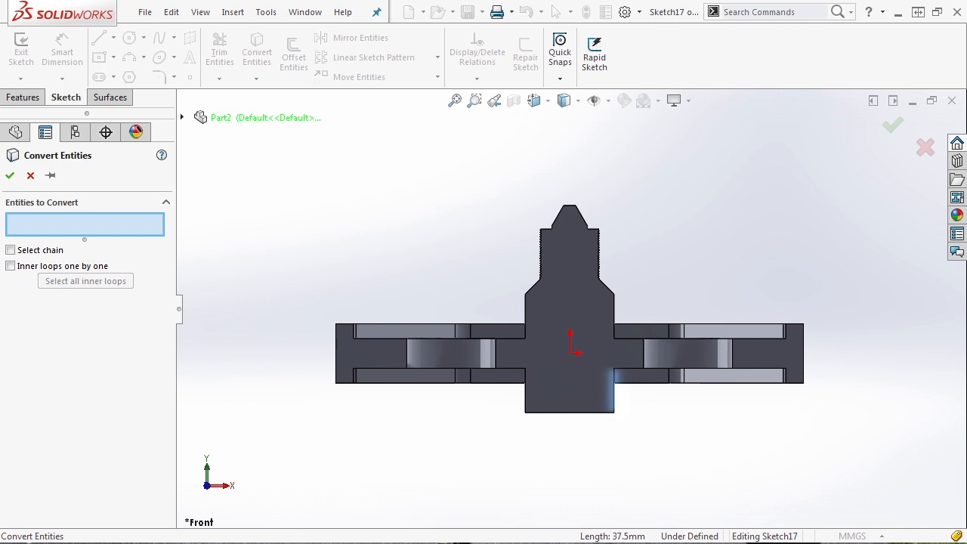
{"action": "left_click", "coordinate": [30, 176]}
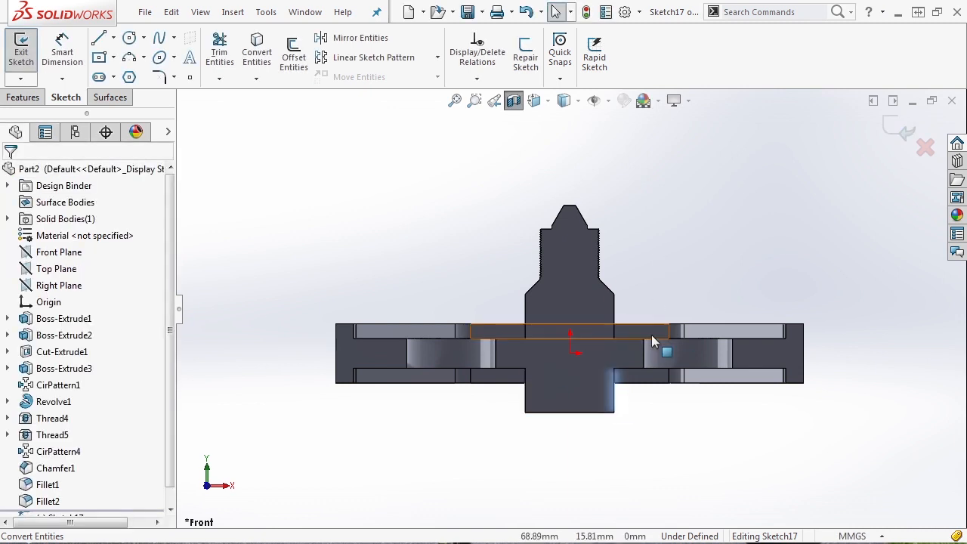
Step: Create intersection curves in the sketch from the pin's lower cylindrical, middle cylindrical and conical faces
{"action": "left_click", "coordinate": [257, 79]}
{"action": "left_click", "coordinate": [281, 114]}
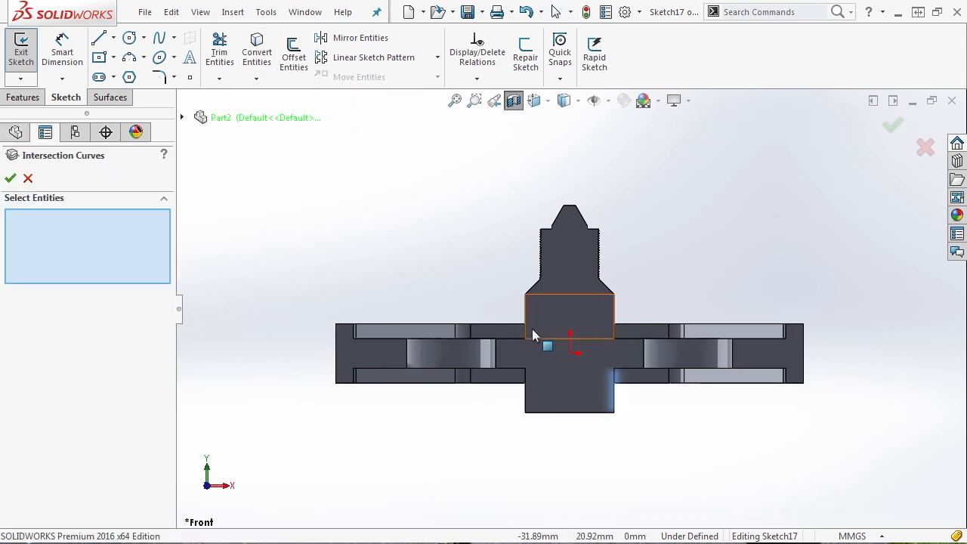
{"action": "middle_click_drag", "start_coordinate": [645, 398], "coordinate": [581, 400]}
{"action": "left_click", "coordinate": [602, 392]}
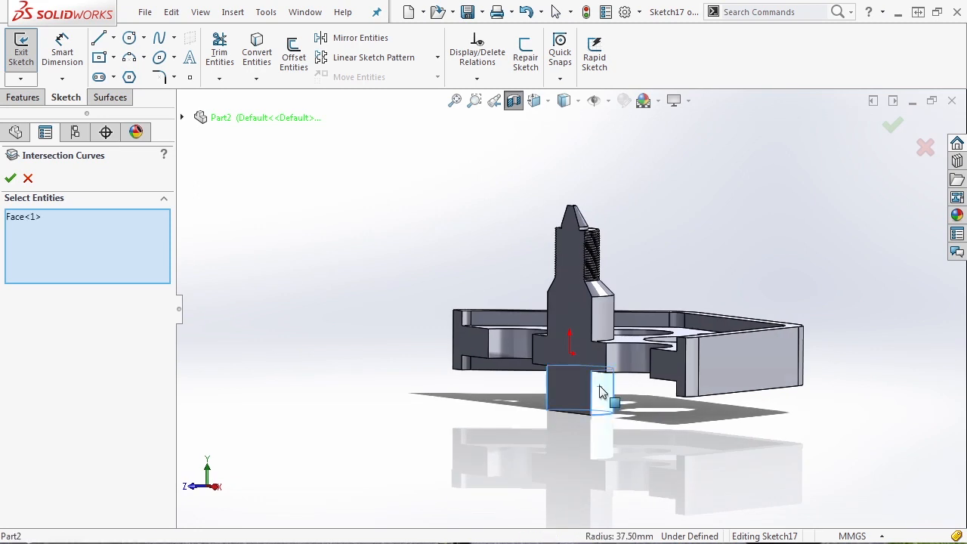
{"action": "left_click", "coordinate": [604, 323]}
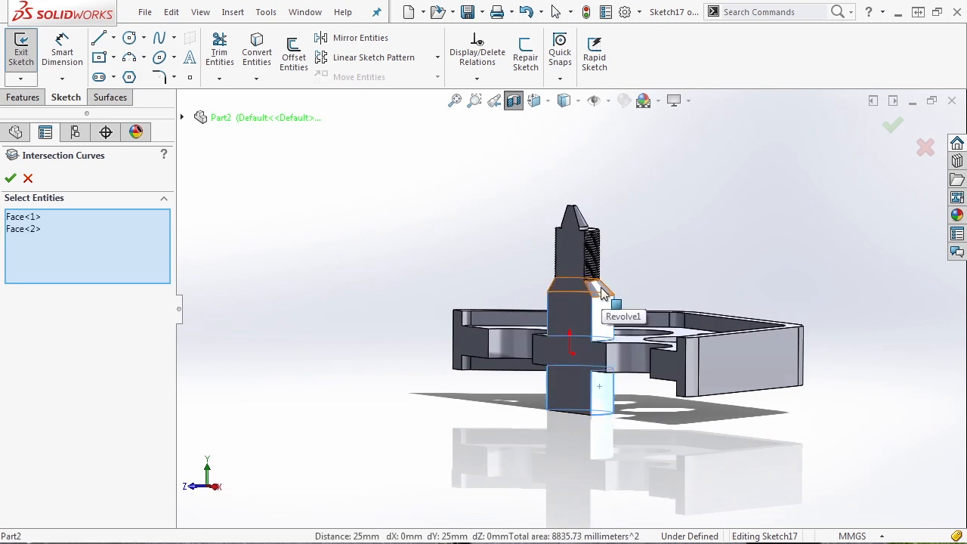
{"action": "left_click", "coordinate": [601, 294]}
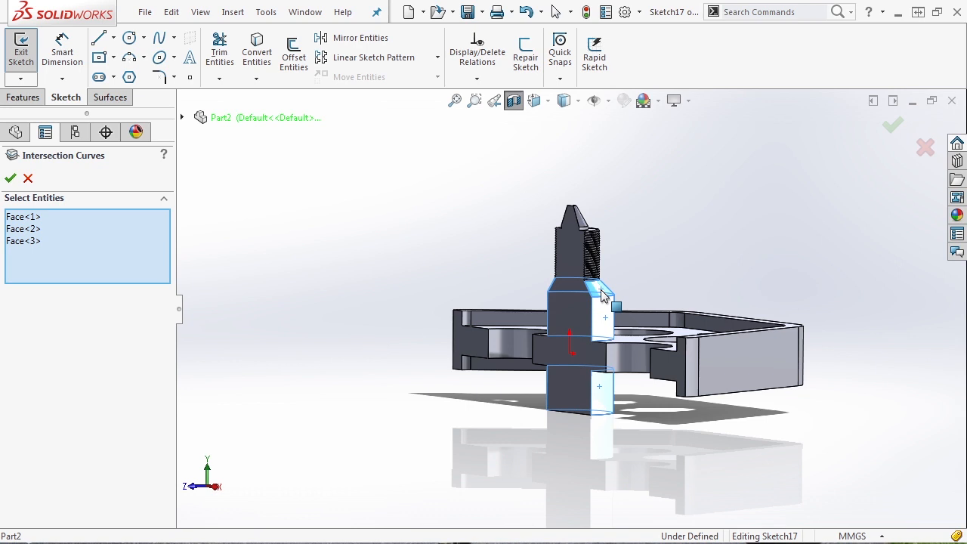
{"action": "left_click", "coordinate": [10, 178]}
{"action": "left_click", "coordinate": [10, 179]}
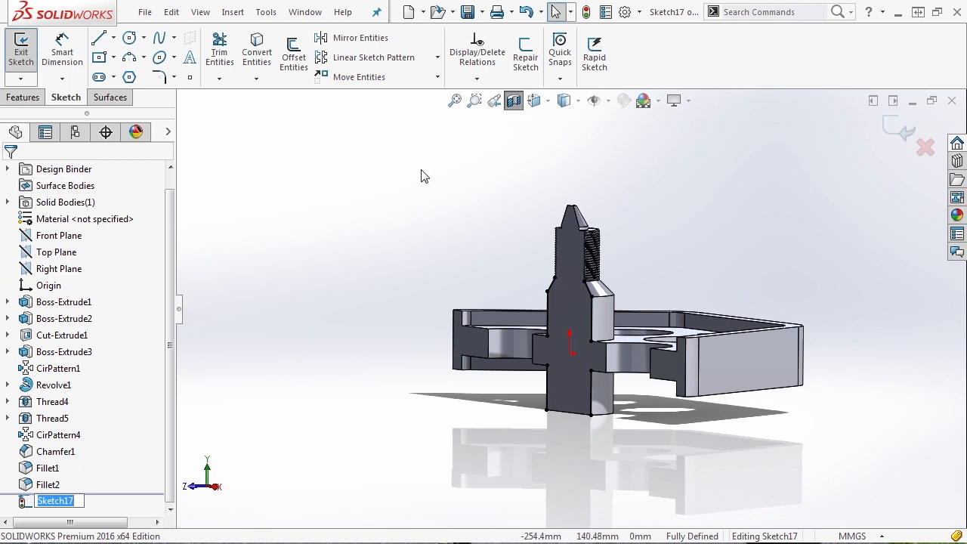
Step: View the sketch straight on and delete the intersection lines along the left side of the pin
{"action": "left_click", "coordinate": [537, 106]}
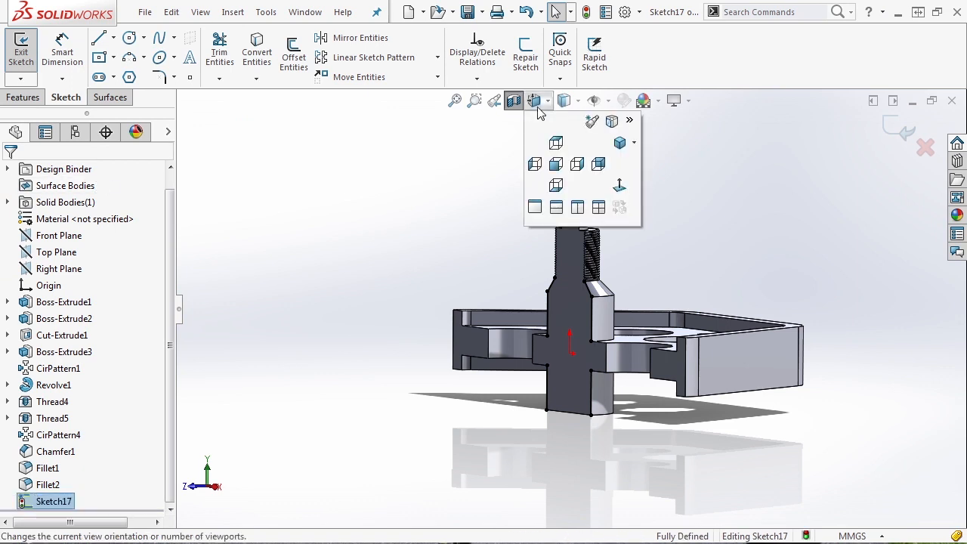
{"action": "left_click", "coordinate": [620, 185]}
{"action": "left_click_drag", "start_coordinate": [554, 463], "coordinate": [455, 229]}
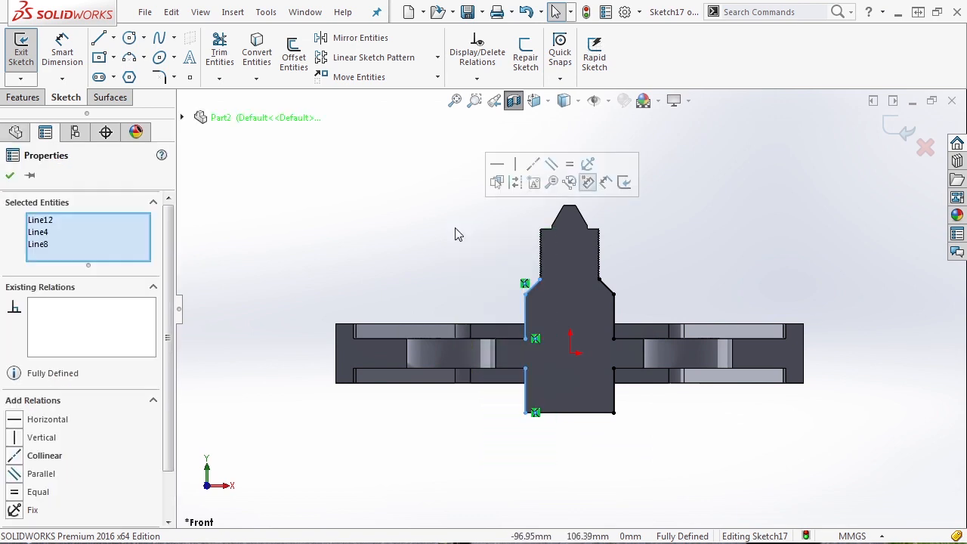
{"action": "key", "text": "Escape"}
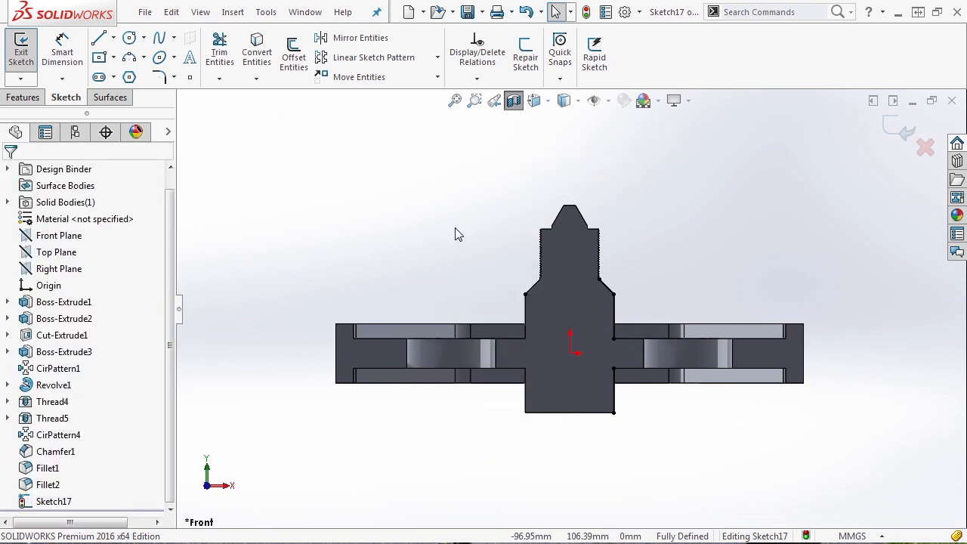
Step: Sketch a vertical line from the origin down to the middle of the pin's bottom edge
{"action": "scroll", "coordinate": [612, 302], "scroll_direction": "down", "scroll_amount": 4}
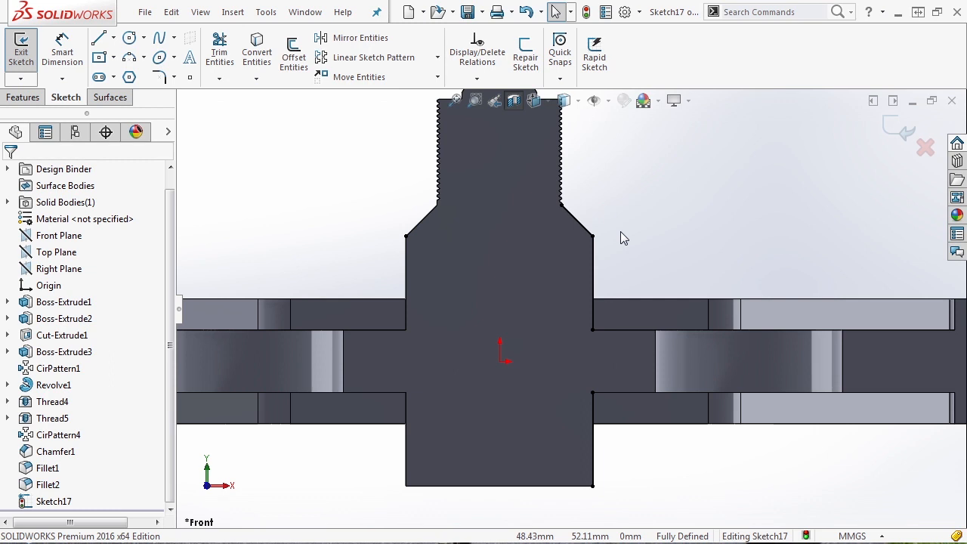
{"action": "key", "text": "l"}
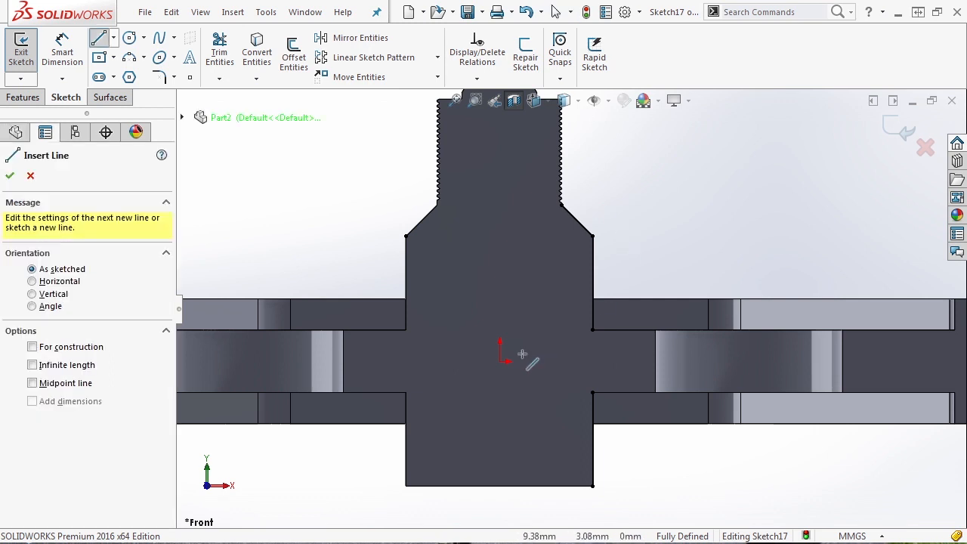
{"action": "left_click", "coordinate": [500, 362]}
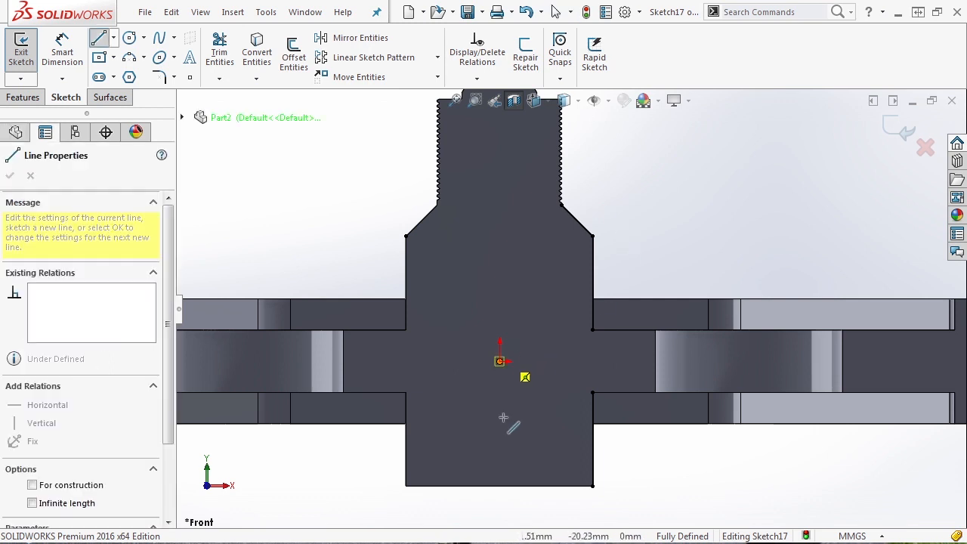
{"action": "left_click", "coordinate": [499, 485]}
{"action": "key", "text": "Escape"}
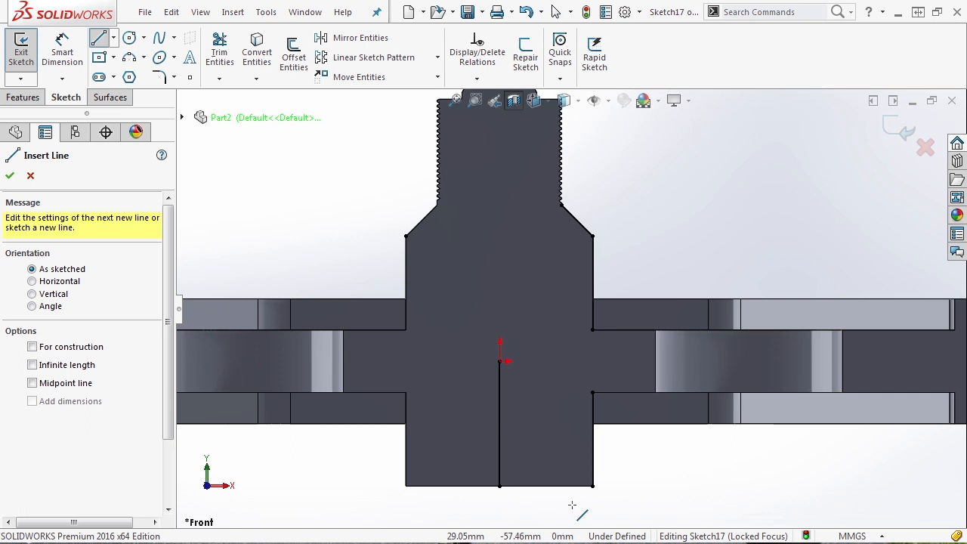
Step: Sketch a line about 70 mm long upward from the origin and make it vertical
{"action": "left_click", "coordinate": [500, 363]}
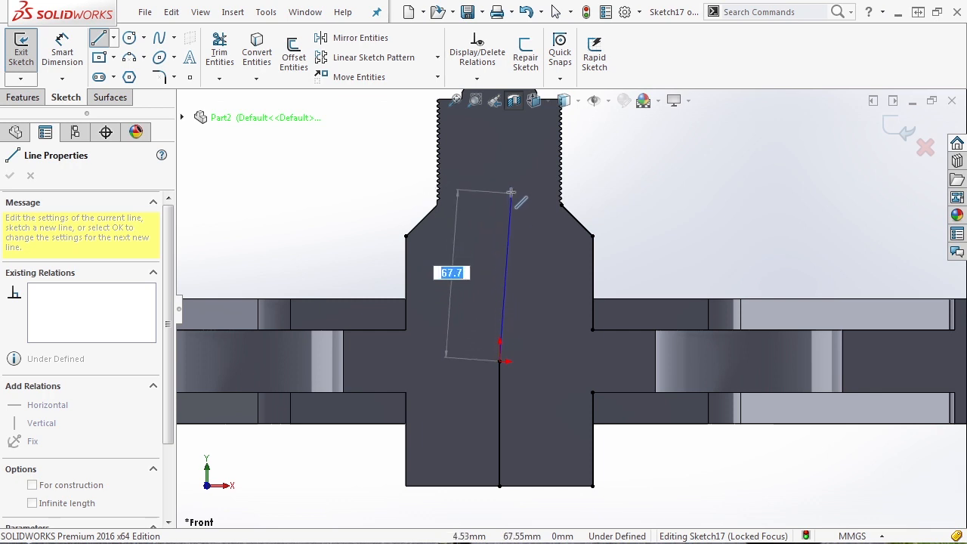
{"action": "left_click", "coordinate": [507, 187]}
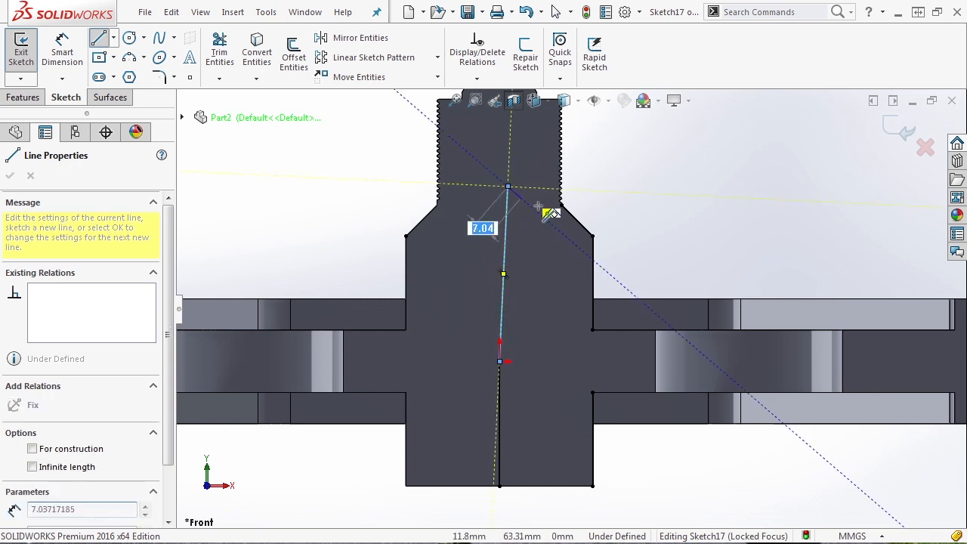
{"action": "key", "text": "Escape"}
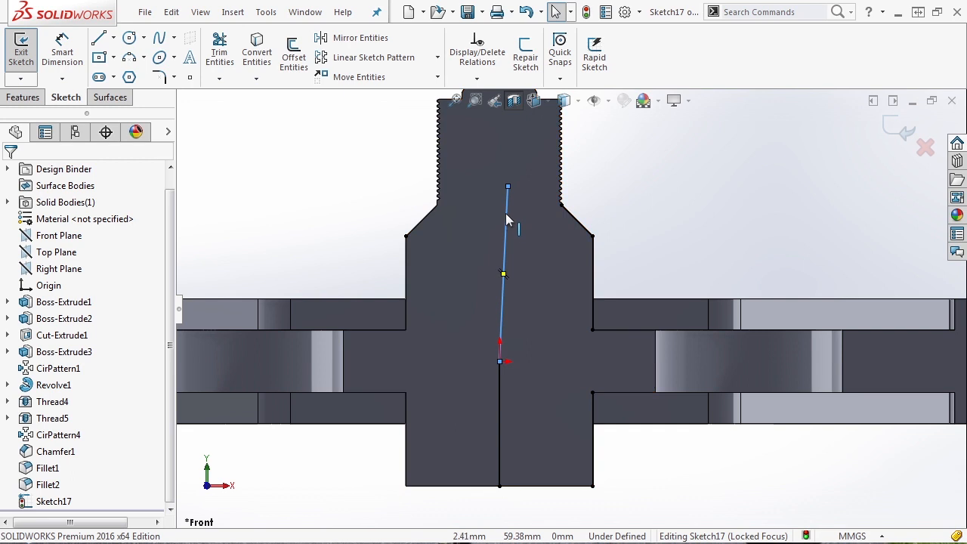
{"action": "left_click", "coordinate": [505, 212]}
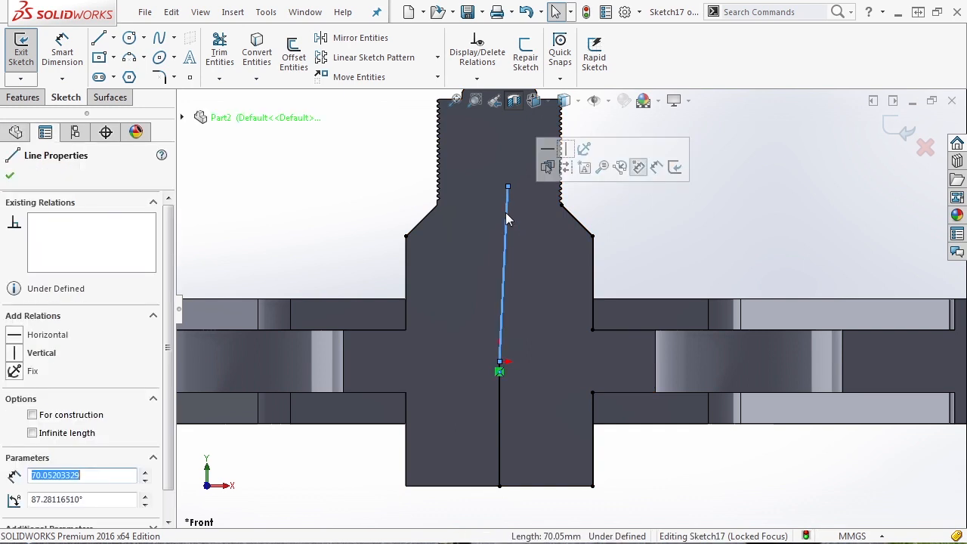
{"action": "left_click", "coordinate": [567, 151]}
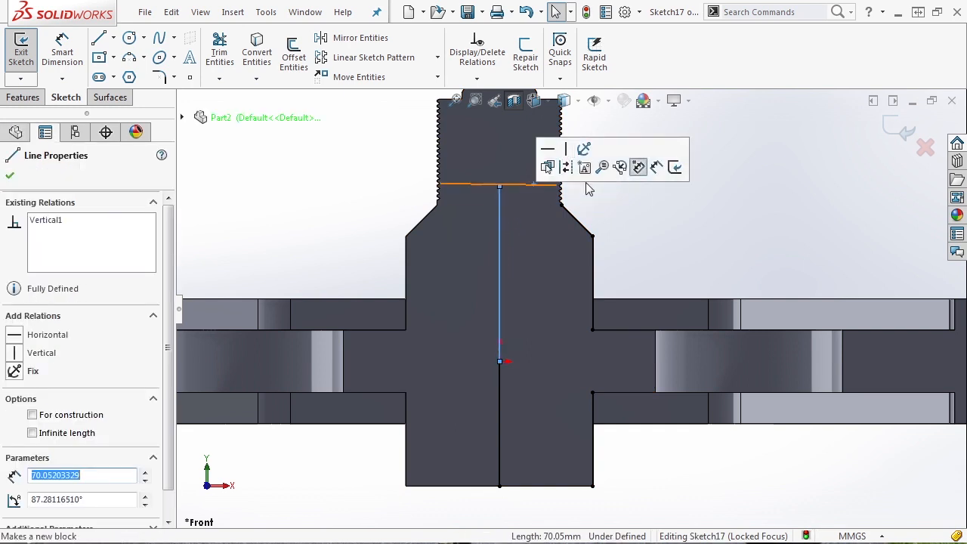
{"action": "left_click", "coordinate": [666, 231]}
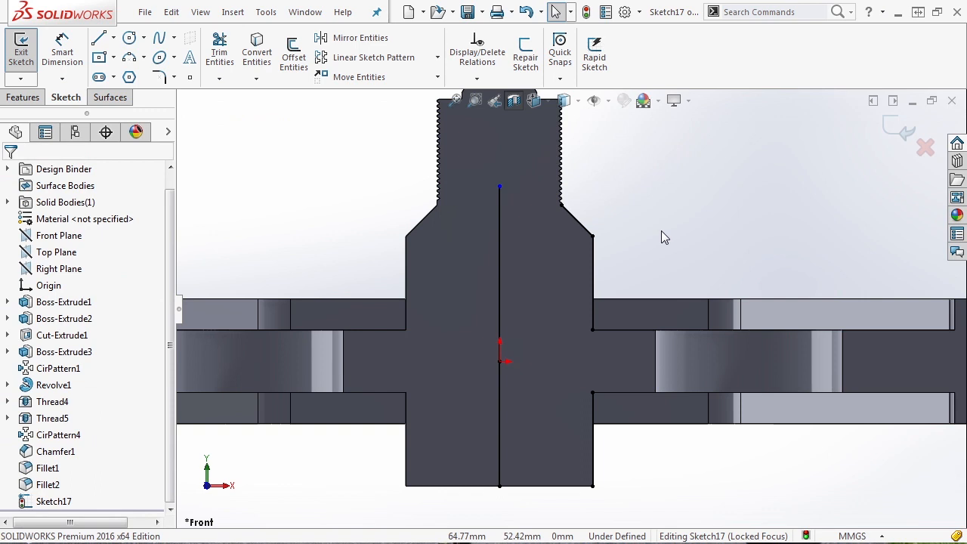
Step: Close the gap between the upper and lower lines on the pin's right side with a vertical line
{"action": "key", "text": "l"}
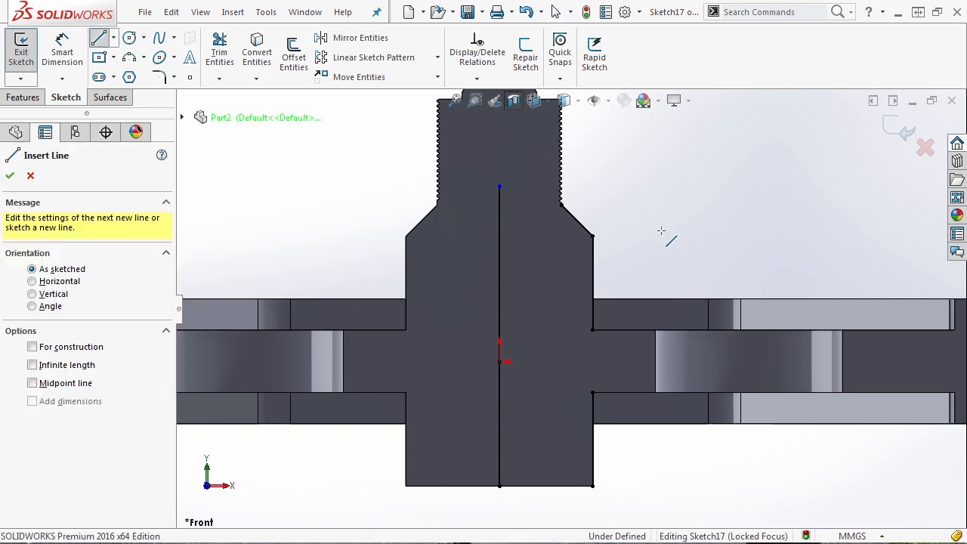
{"action": "left_click", "coordinate": [593, 331]}
{"action": "left_click", "coordinate": [593, 393]}
{"action": "key", "text": "Escape"}
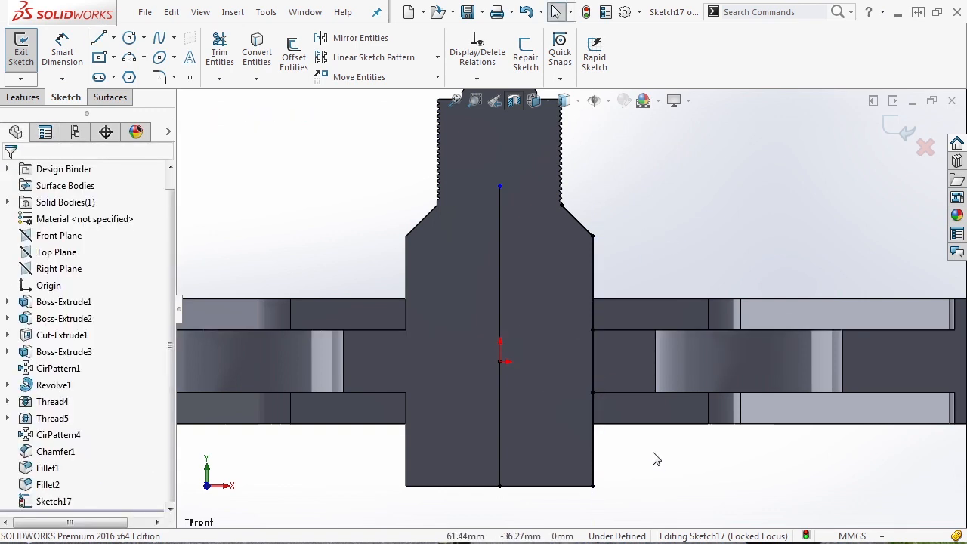
Step: Set up a 10 mm inward offset of the connected line chain along the pin's right side
{"action": "left_click", "coordinate": [593, 457]}
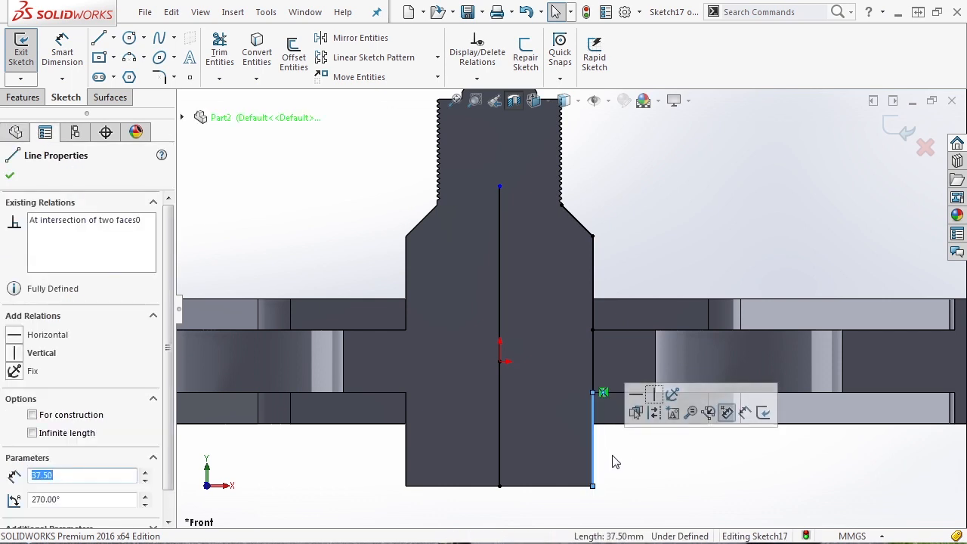
{"action": "key", "text": "s"}
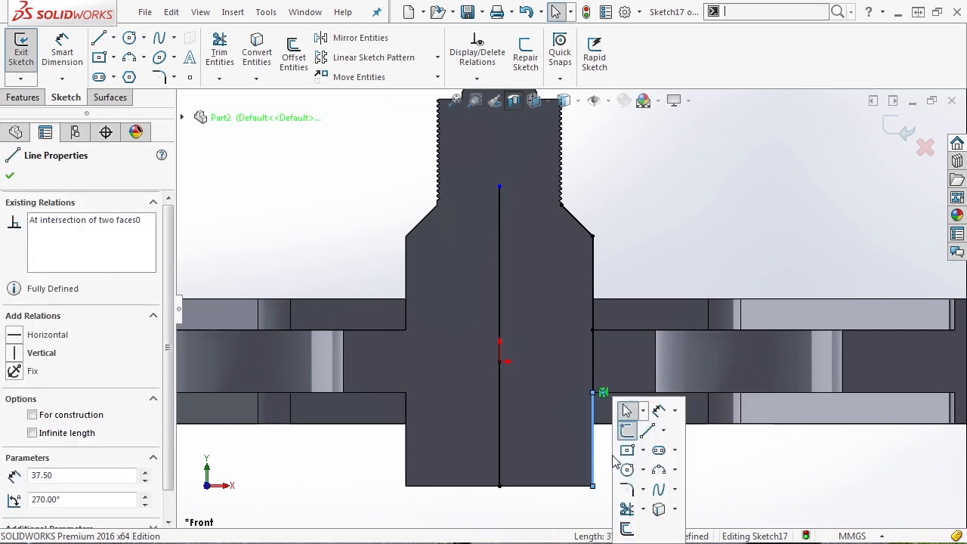
{"action": "left_click", "coordinate": [625, 530]}
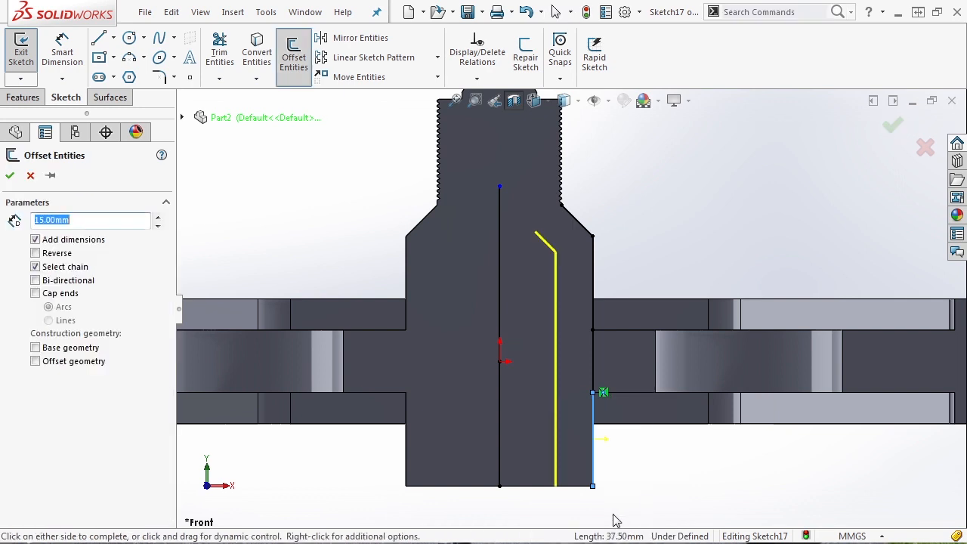
{"action": "type", "text": "10"}
{"action": "key", "text": "Return"}
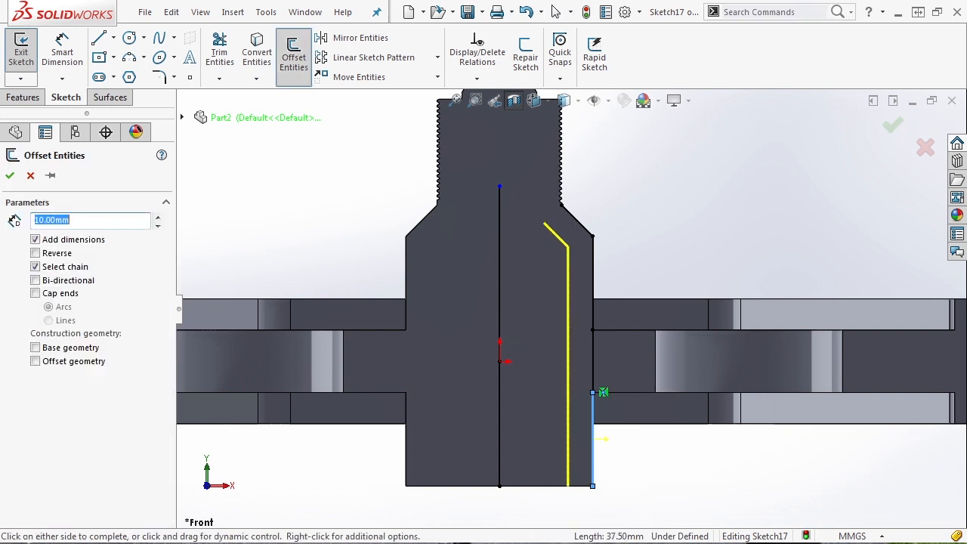
Step: Preview the 10 mm offset with its reverse, bi-directional, arc cap ends and construction geometry options
{"action": "left_click", "coordinate": [45, 255]}
{"action": "left_click", "coordinate": [46, 255]}
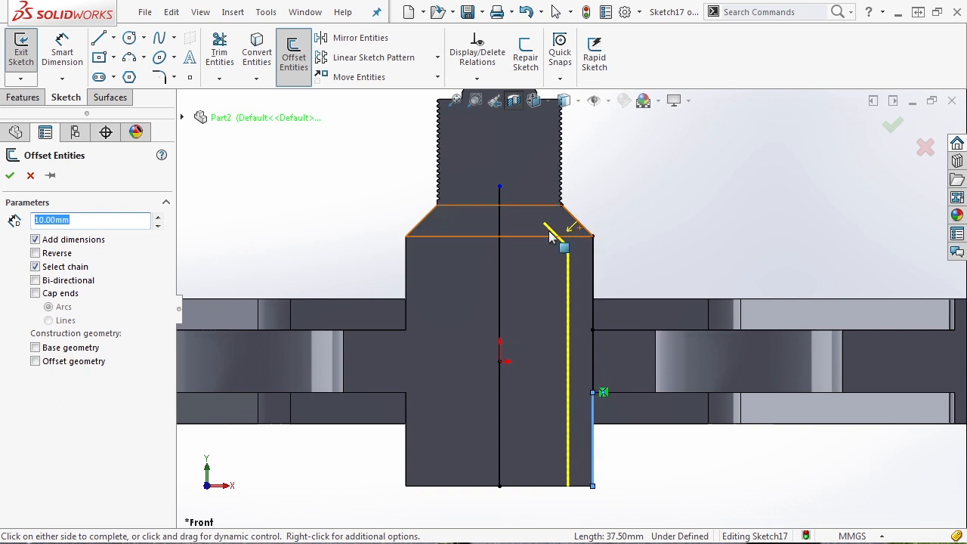
{"action": "left_click", "coordinate": [69, 289]}
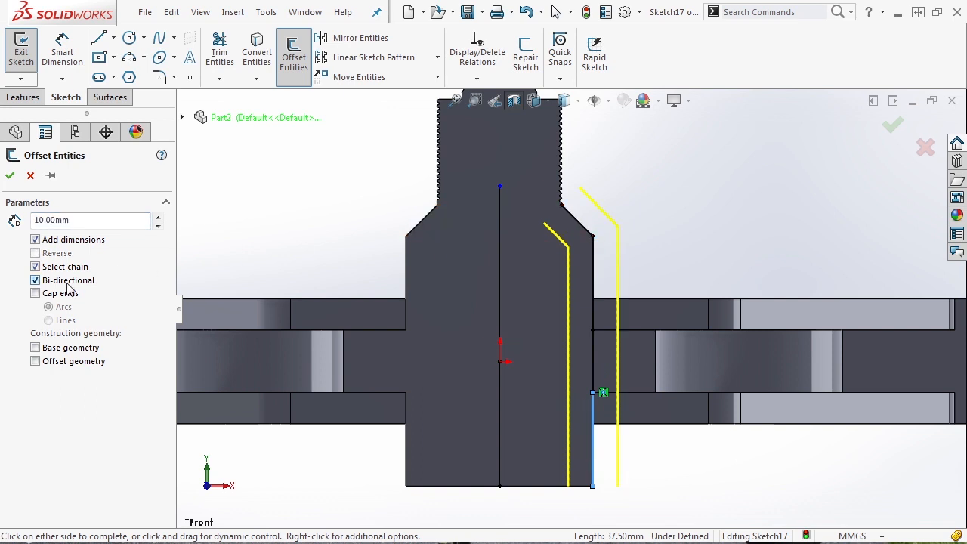
{"action": "left_click", "coordinate": [74, 283]}
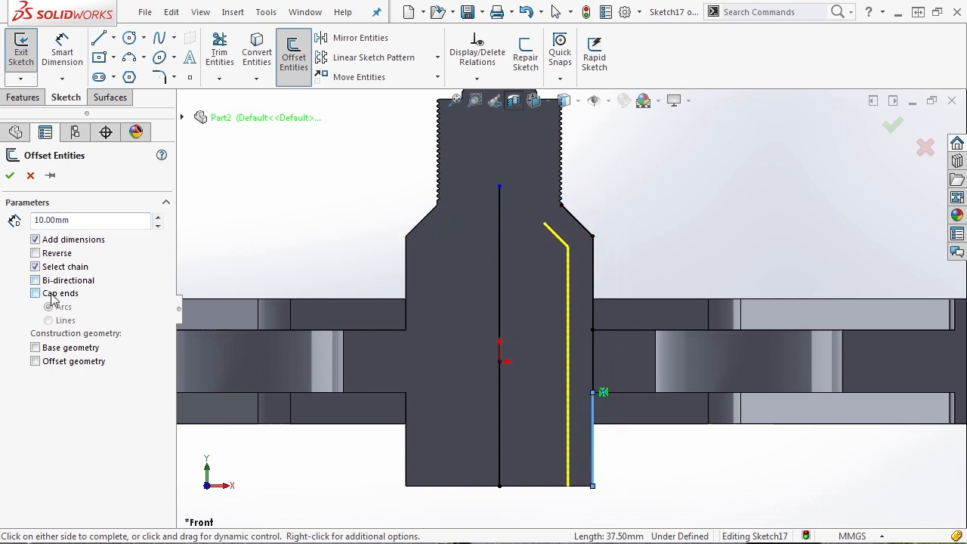
{"action": "left_click", "coordinate": [60, 294]}
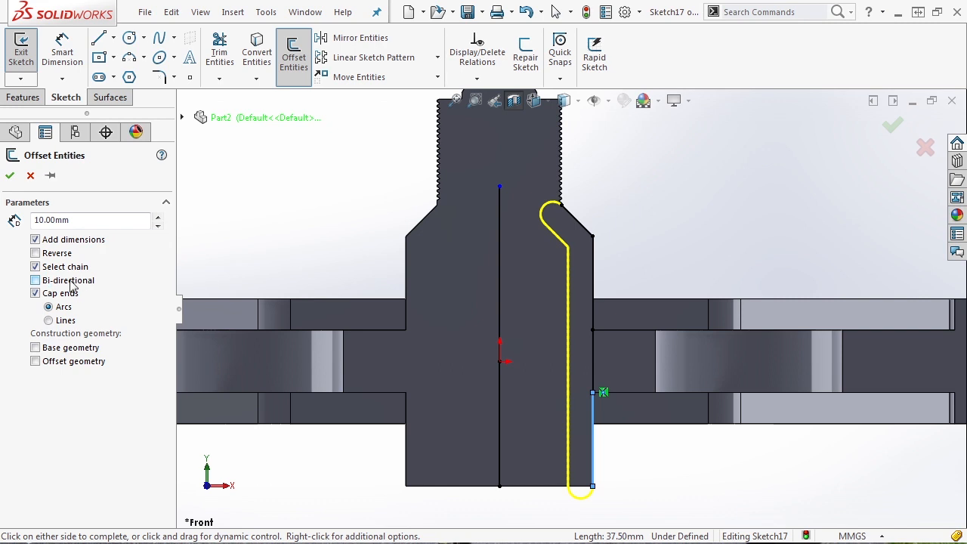
{"action": "left_click", "coordinate": [60, 298]}
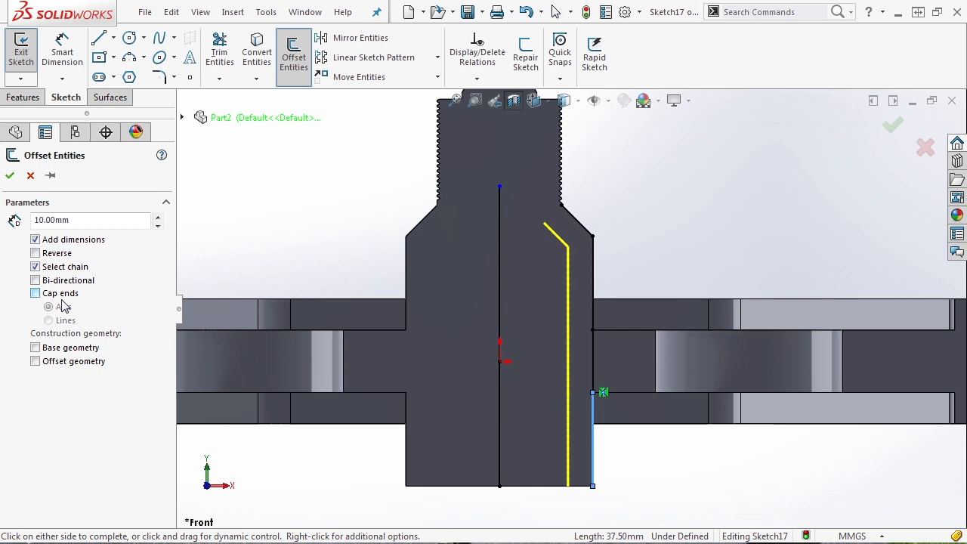
{"action": "left_click", "coordinate": [36, 348]}
{"action": "left_click", "coordinate": [36, 348]}
{"action": "left_click", "coordinate": [35, 361]}
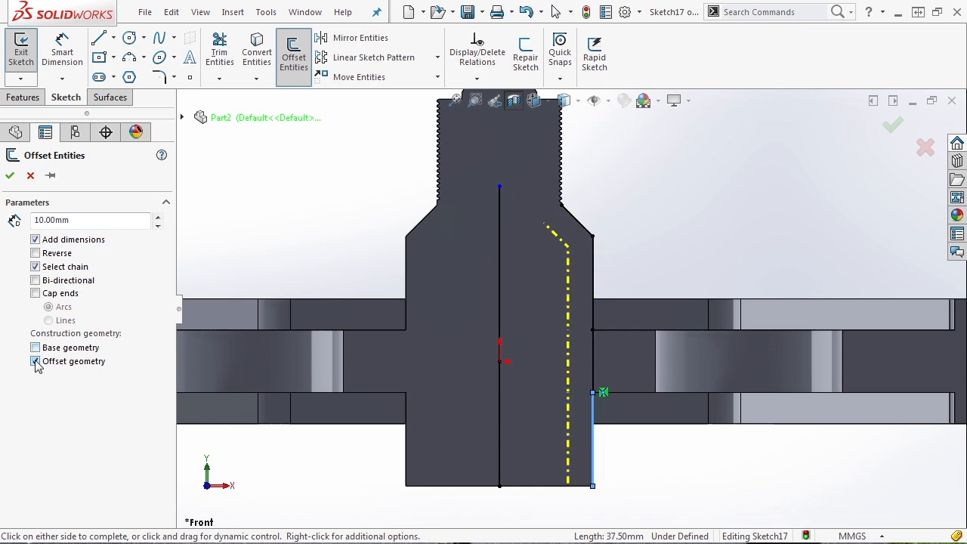
{"action": "left_click", "coordinate": [36, 361]}
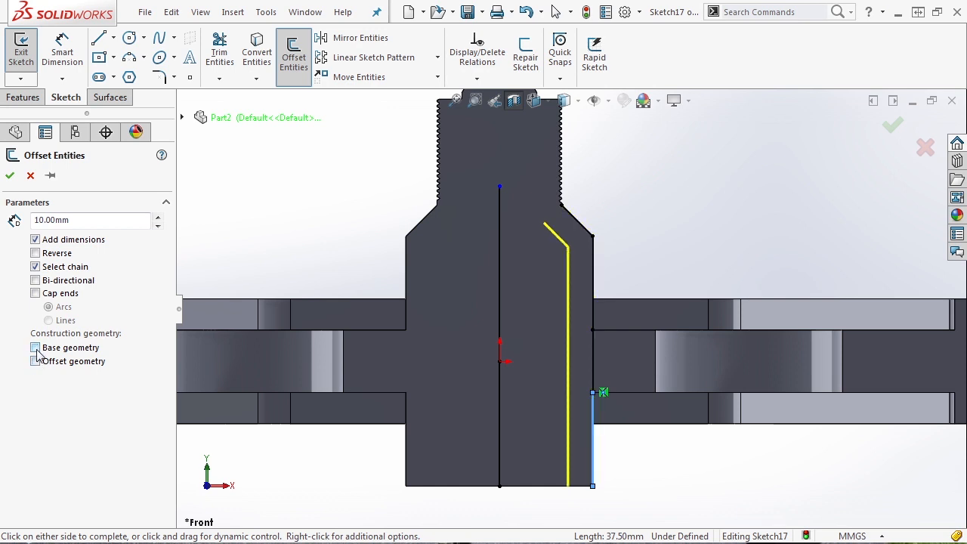
Step: Turn the base geometry into construction lines and create the 10 mm inward offset of the pin's side chain
{"action": "left_click", "coordinate": [36, 348]}
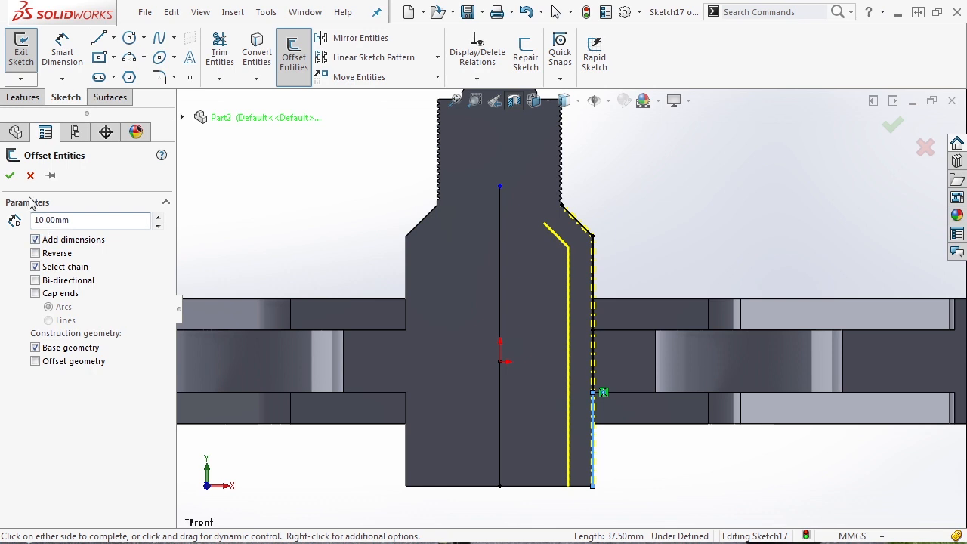
{"action": "left_click", "coordinate": [10, 175]}
{"action": "left_click_drag", "start_coordinate": [550, 228], "coordinate": [598, 198]}
{"action": "scroll", "coordinate": [586, 232], "scroll_direction": "down", "scroll_amount": 1}
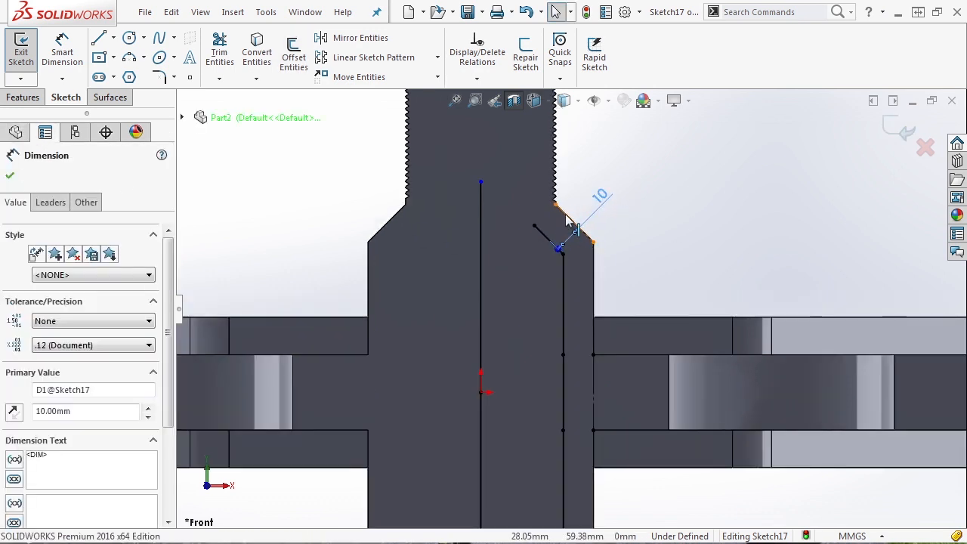
{"action": "scroll", "coordinate": [562, 253], "scroll_direction": "up", "scroll_amount": 1}
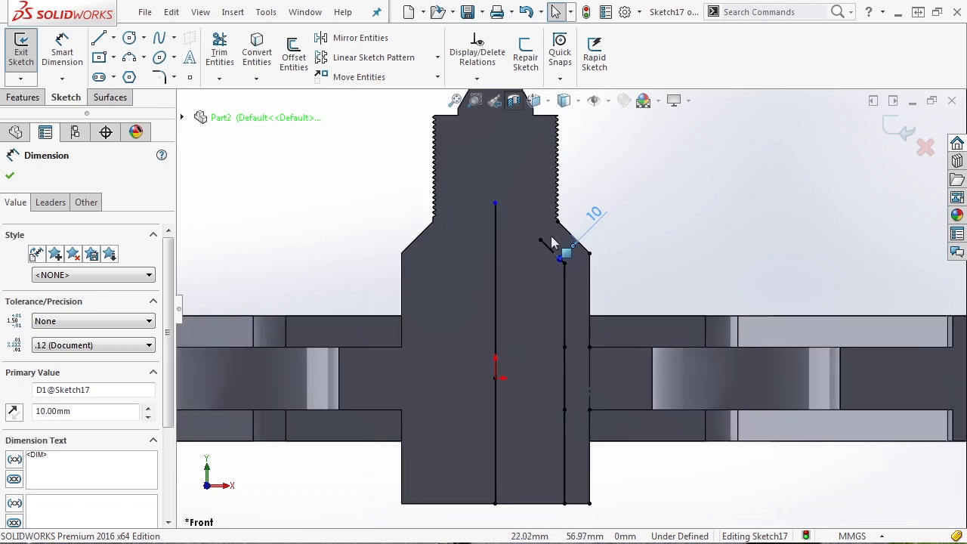
Step: Extend the slanted offset line past the vertical centre line, and lengthen the centre line upward to about 86 mm above the origin
{"action": "left_click_drag", "start_coordinate": [543, 240], "coordinate": [470, 182]}
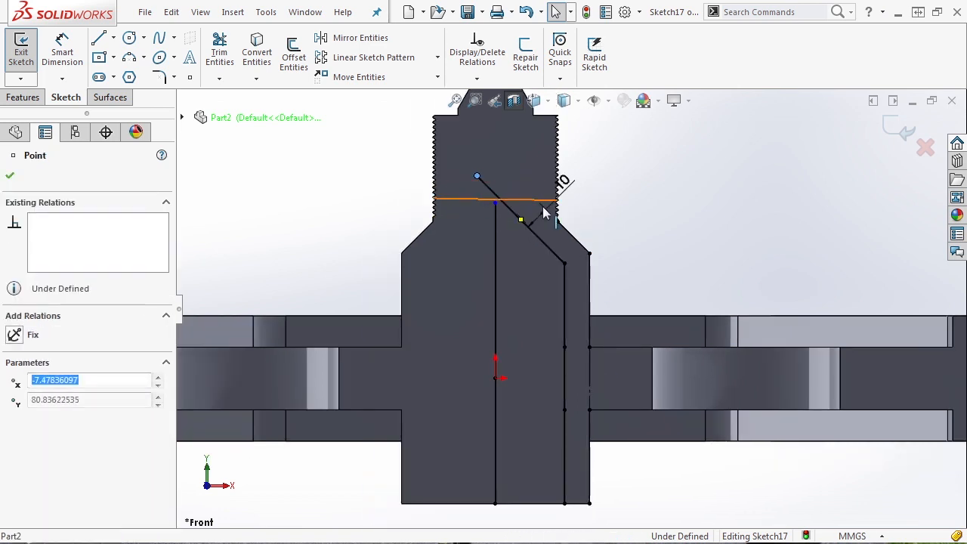
{"action": "scroll", "coordinate": [509, 186], "scroll_direction": "down", "scroll_amount": 3}
{"action": "scroll", "coordinate": [537, 271], "scroll_direction": "up", "scroll_amount": 3}
{"action": "scroll", "coordinate": [543, 277], "scroll_direction": "down", "scroll_amount": 2}
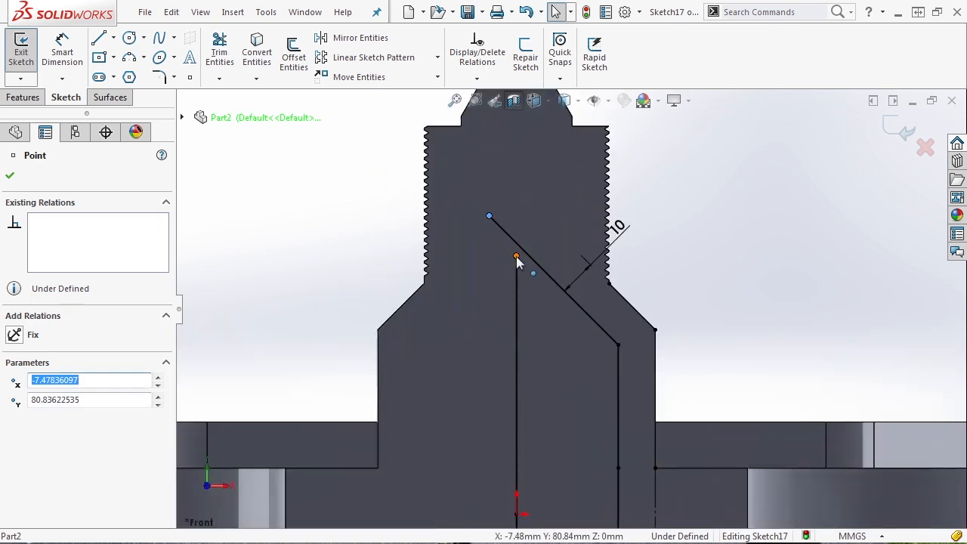
{"action": "left_click_drag", "start_coordinate": [516, 256], "coordinate": [513, 191]}
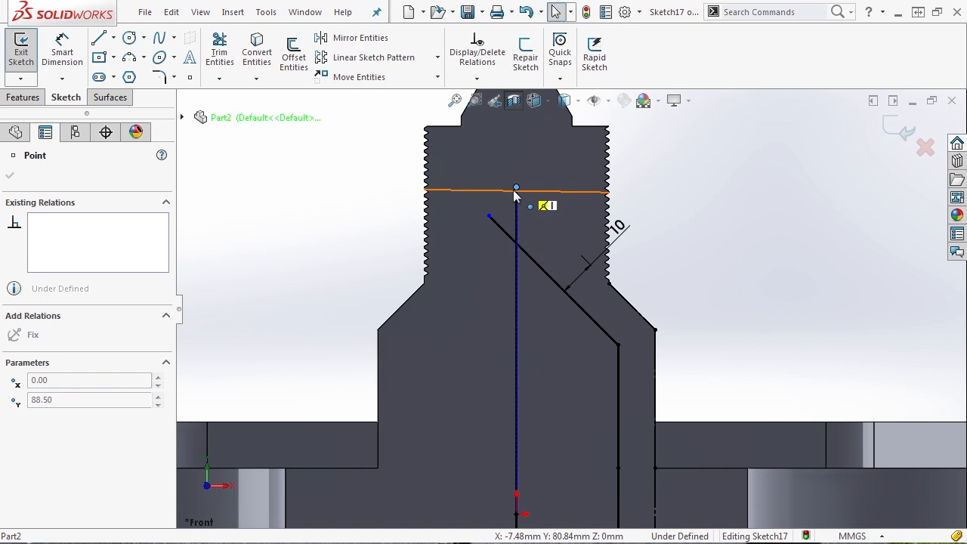
{"action": "left_click_drag", "start_coordinate": [514, 195], "coordinate": [516, 196]}
{"action": "scroll", "coordinate": [531, 242], "scroll_direction": "up", "scroll_amount": 1}
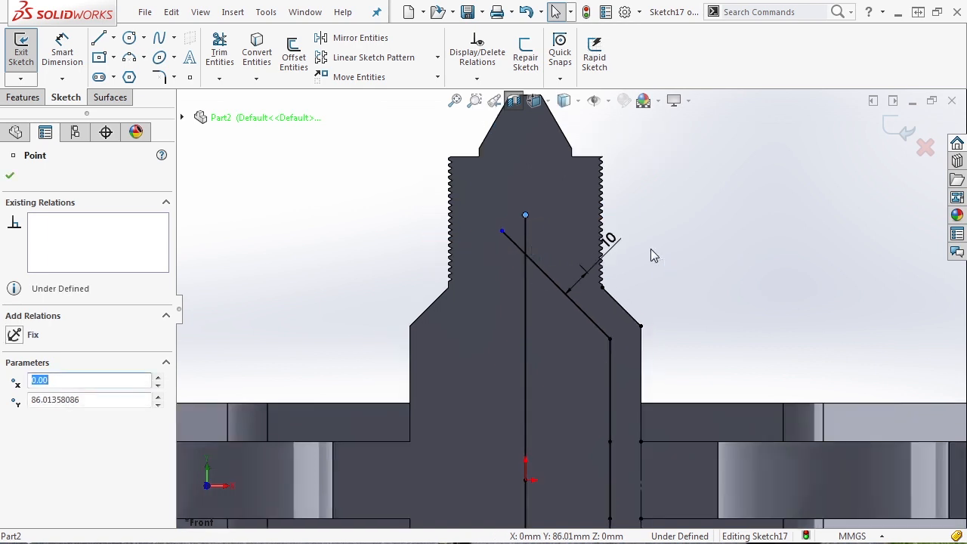
Step: Power trim the overhanging ends where the slanted offset line crosses the vertical centre line
{"action": "key", "text": "t"}
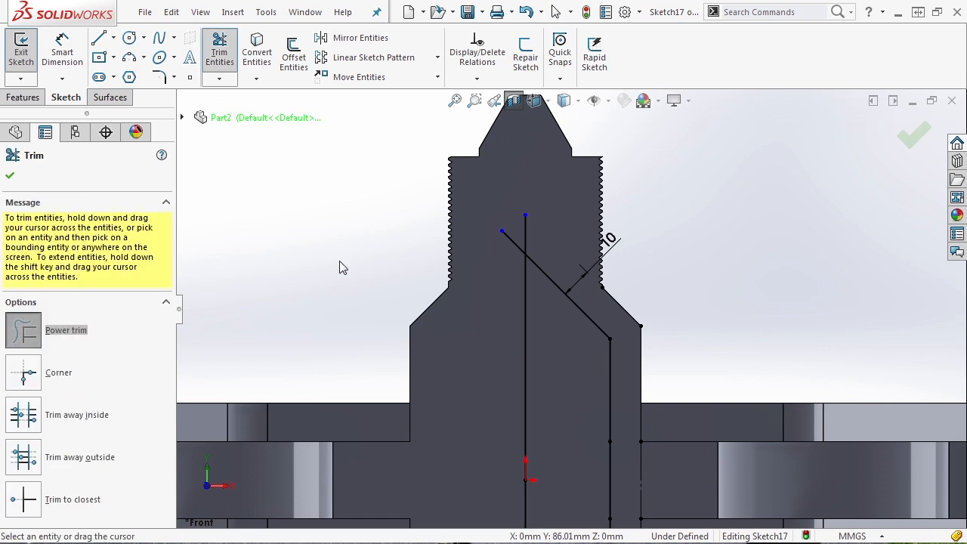
{"action": "left_click", "coordinate": [10, 175]}
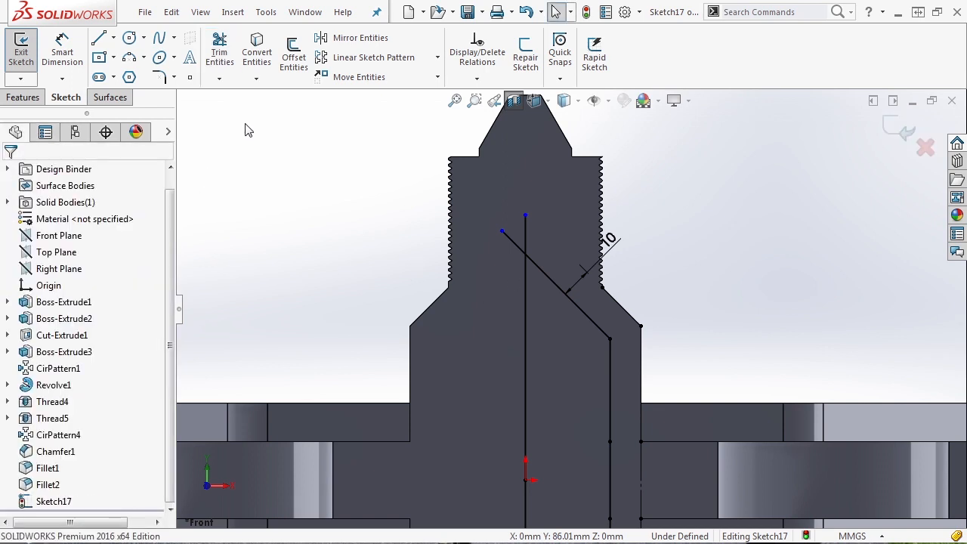
{"action": "left_click", "coordinate": [226, 80]}
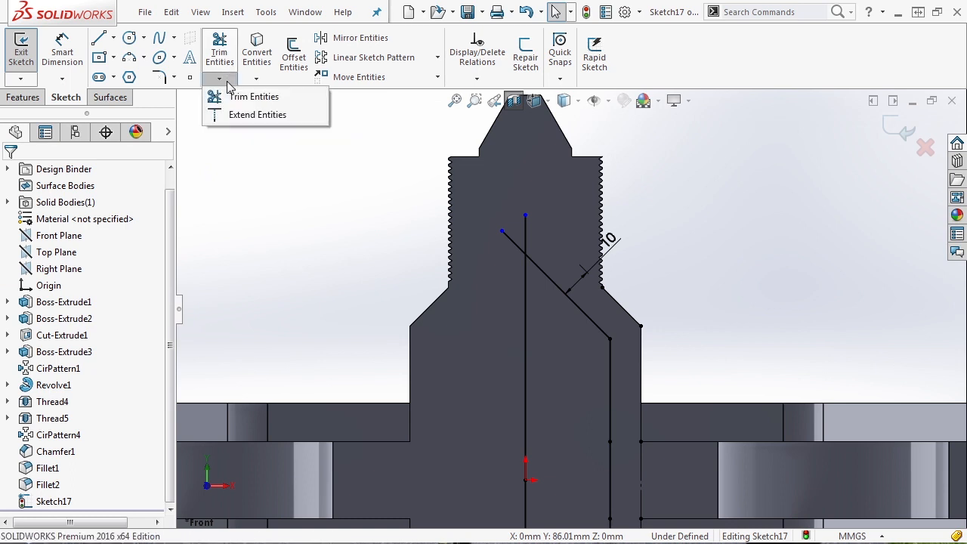
{"action": "left_click", "coordinate": [236, 97]}
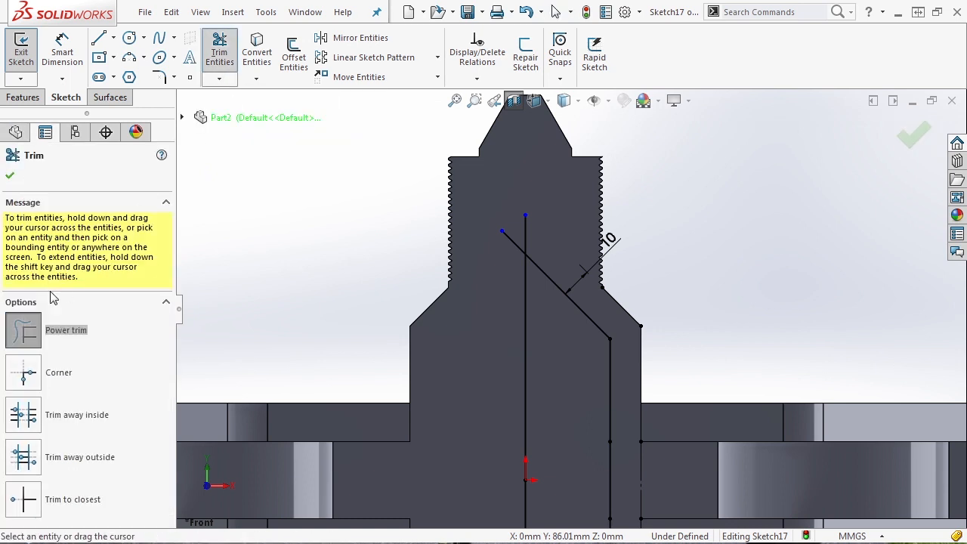
{"action": "mouse_move", "coordinate": [584, 212]}
{"action": "left_mouse_down"}
{"action": "mouse_move", "coordinate": [514, 251]}
{"action": "mouse_move", "coordinate": [484, 282]}
{"action": "left_mouse_up"}
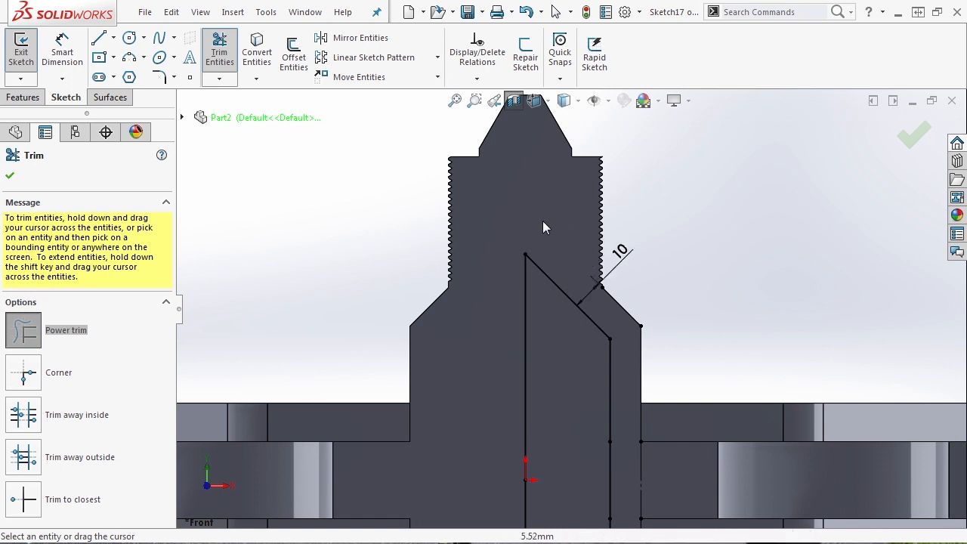
{"action": "key", "text": "Escape"}
{"action": "scroll", "coordinate": [569, 302], "scroll_direction": "up", "scroll_amount": 4}
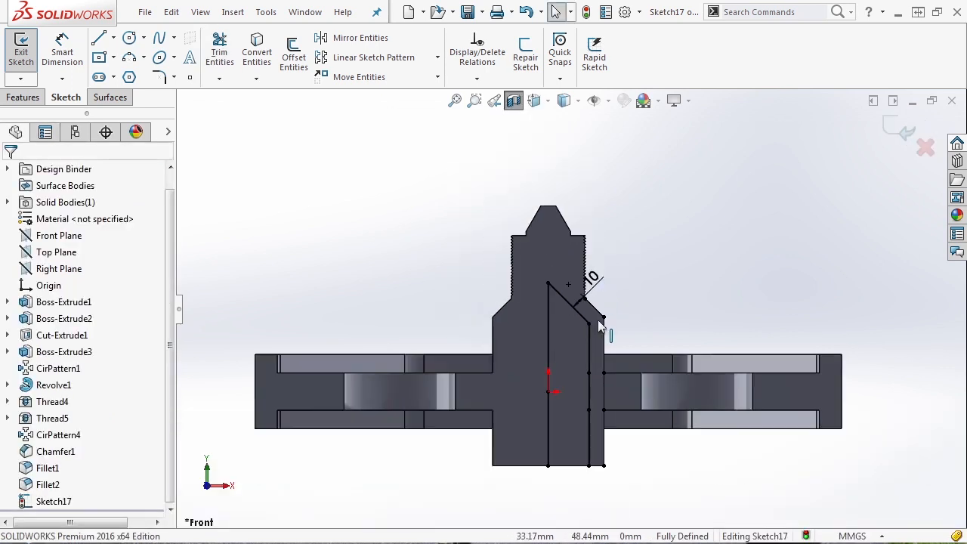
Step: Close the profile with a horizontal line along the pin's bottom edge from centre line to offset line, and exit the sketch
{"action": "scroll", "coordinate": [589, 452], "scroll_direction": "down", "scroll_amount": 3}
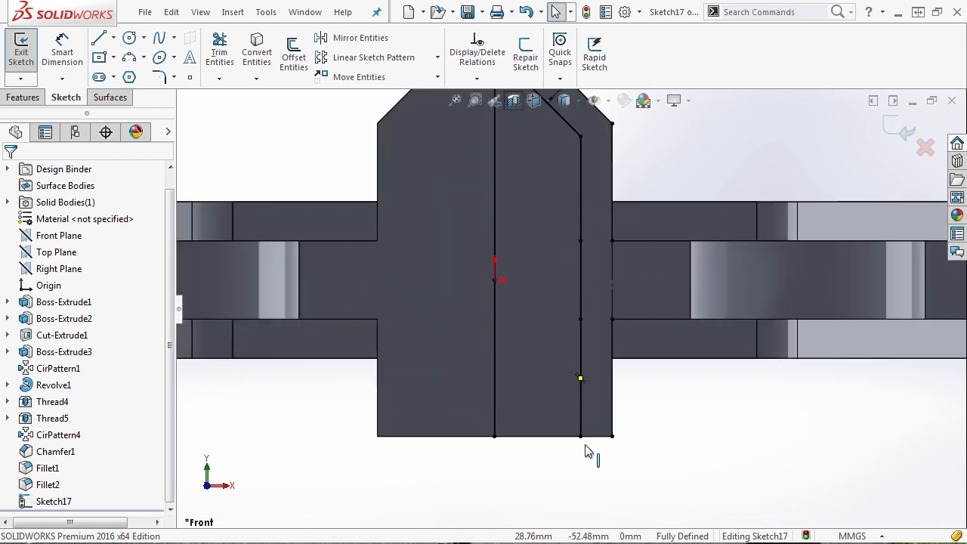
{"action": "key", "text": "l"}
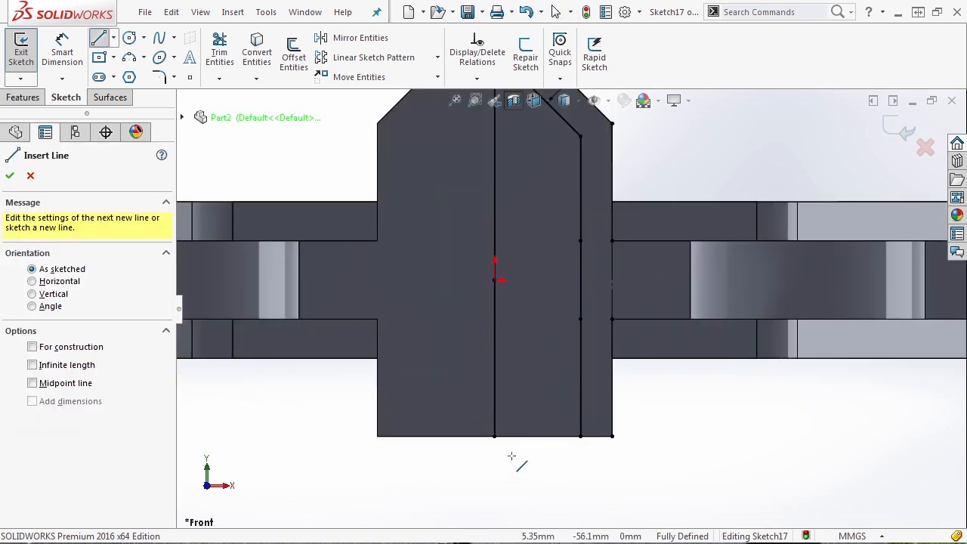
{"action": "mouse_move", "coordinate": [494, 437]}
{"action": "left_mouse_down"}
{"action": "mouse_move", "coordinate": [519, 494]}
{"action": "mouse_move", "coordinate": [600, 446]}
{"action": "mouse_move", "coordinate": [580, 437]}
{"action": "left_mouse_up"}
{"action": "key", "text": "Escape"}
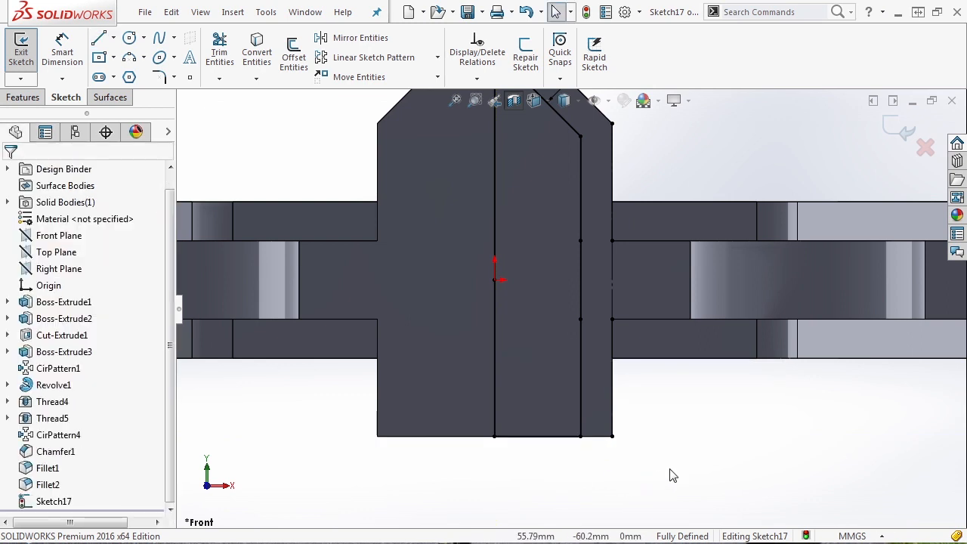
{"action": "key", "text": "z"}
{"action": "key", "text": "z"}
{"action": "left_click", "coordinate": [899, 130]}
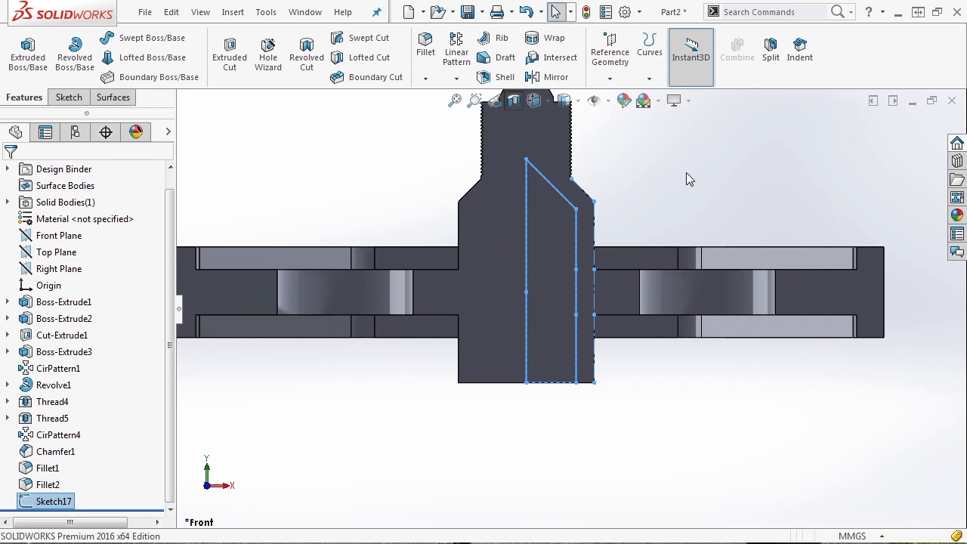
Step: Cut-revolve the closed profile 360° about the sketch's vertical centre line to hollow out the pin
{"action": "left_click", "coordinate": [311, 71]}
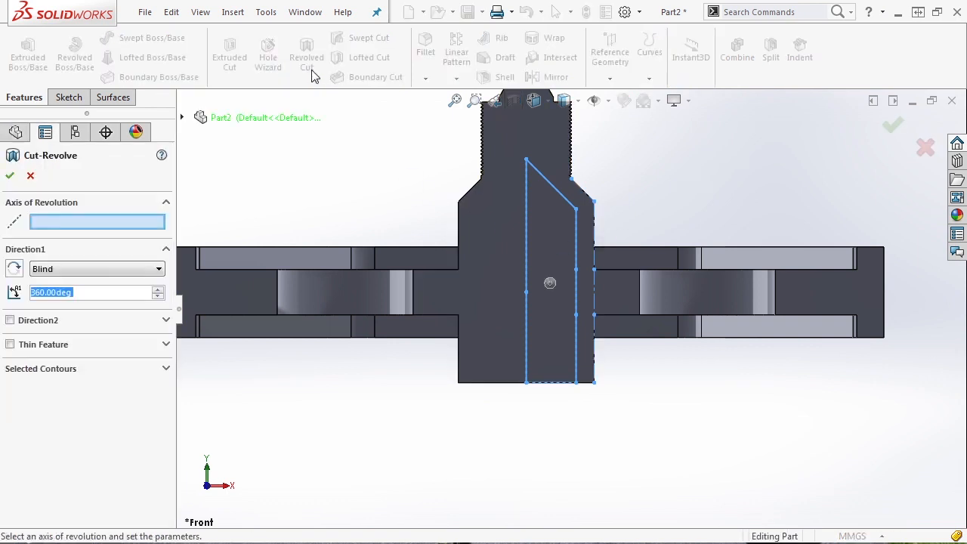
{"action": "left_click", "coordinate": [526, 203]}
{"action": "mouse_move", "coordinate": [485, 410]}
{"action": "middle_mouse_down"}
{"action": "mouse_move", "coordinate": [481, 430]}
{"action": "mouse_move", "coordinate": [481, 293]}
{"action": "mouse_move", "coordinate": [468, 287]}
{"action": "middle_mouse_up"}
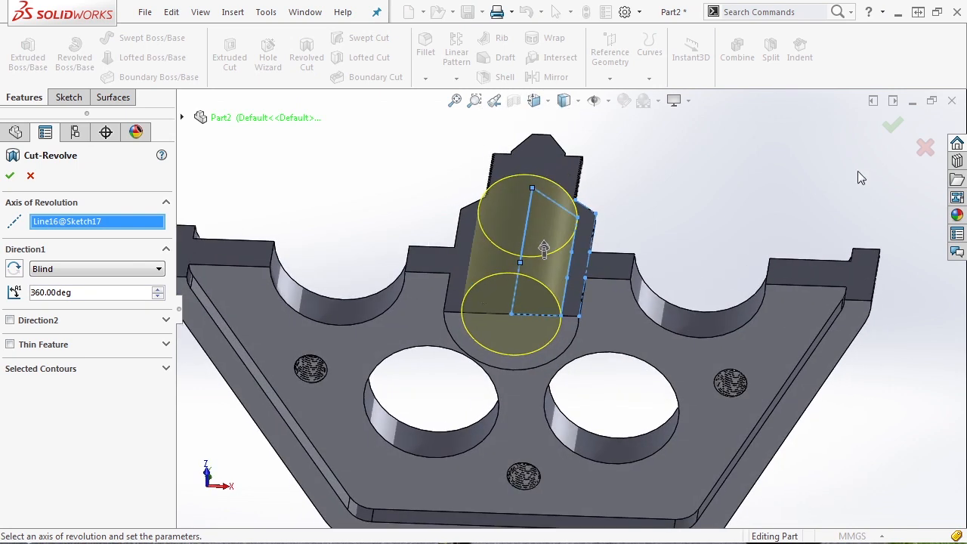
{"action": "left_click", "coordinate": [893, 127]}
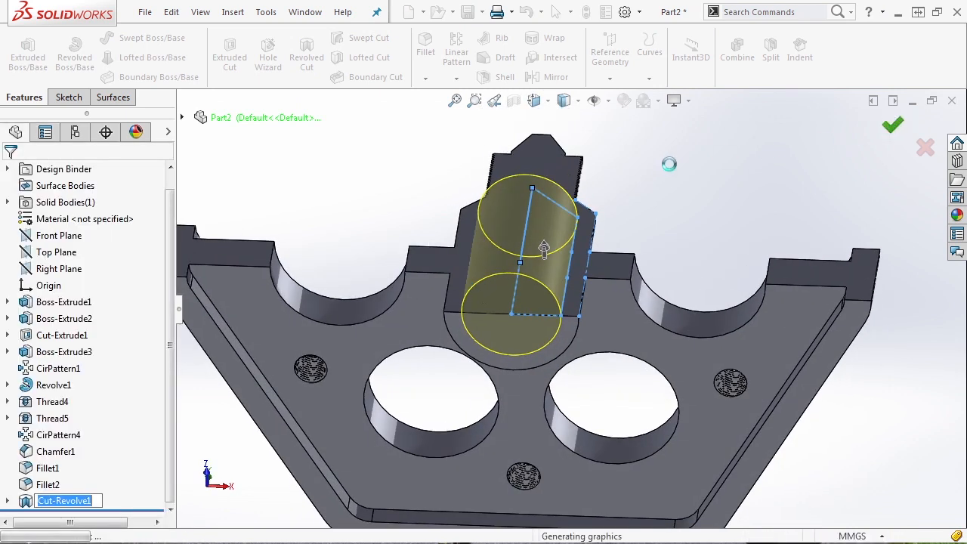
{"action": "middle_click_drag", "start_coordinate": [638, 265], "coordinate": [634, 302]}
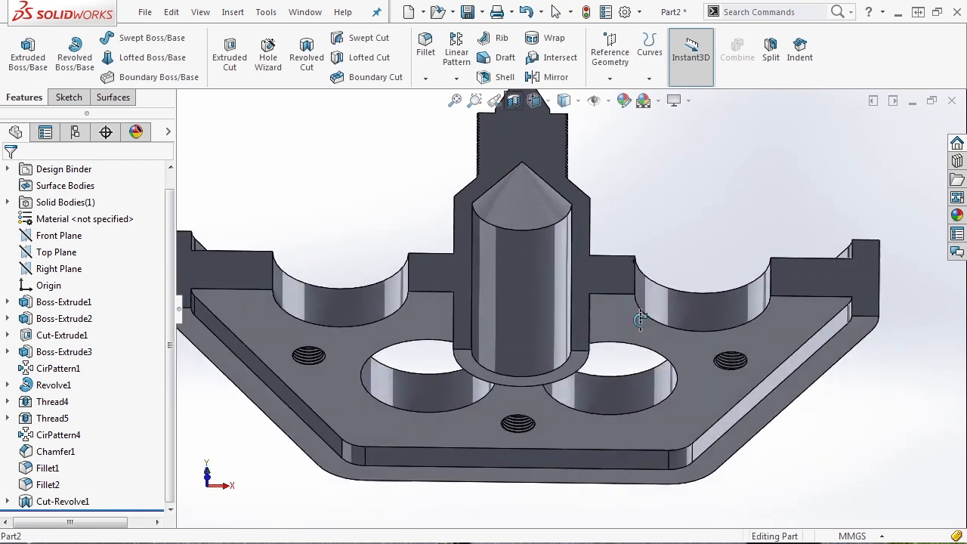
Step: Turn off the section view and inspect the pin's hollow from the plate's underside
{"action": "left_click", "coordinate": [519, 104]}
{"action": "scroll", "coordinate": [581, 219], "scroll_direction": "up", "scroll_amount": 4}
{"action": "middle_click_drag", "start_coordinate": [604, 302], "coordinate": [661, 255]}
{"action": "scroll", "coordinate": [533, 261], "scroll_direction": "down", "scroll_amount": 3}
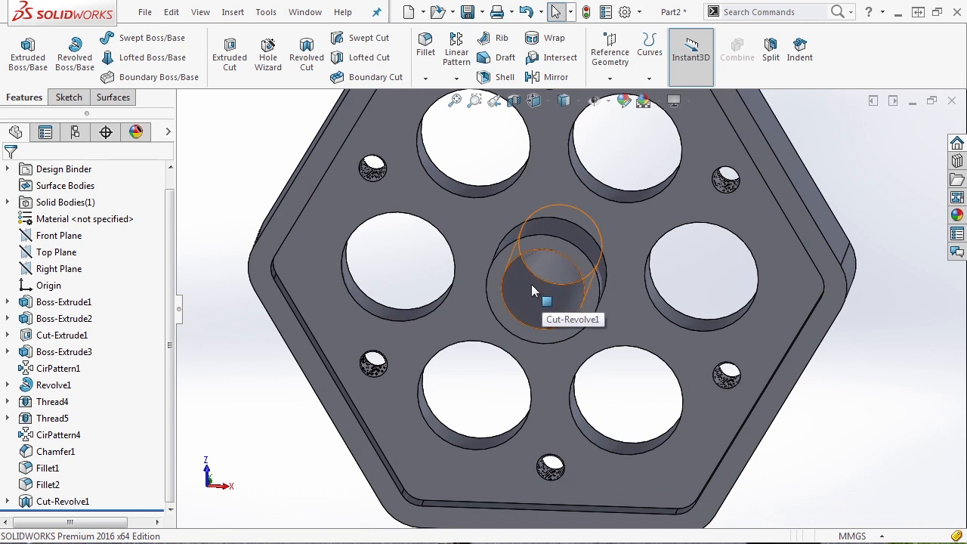
{"action": "middle_click_drag", "start_coordinate": [532, 284], "coordinate": [506, 225]}
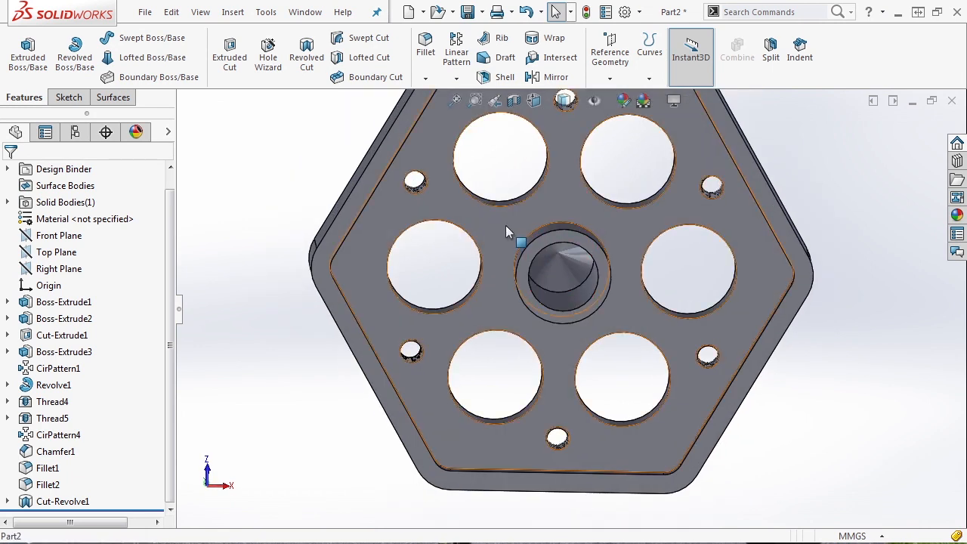
Step: On the plate's recessed underside face, sketch a six-sided polygon centred on the origin with an inscribed circle about 88 mm in diameter
{"action": "left_click", "coordinate": [505, 225]}
{"action": "left_click", "coordinate": [566, 179]}
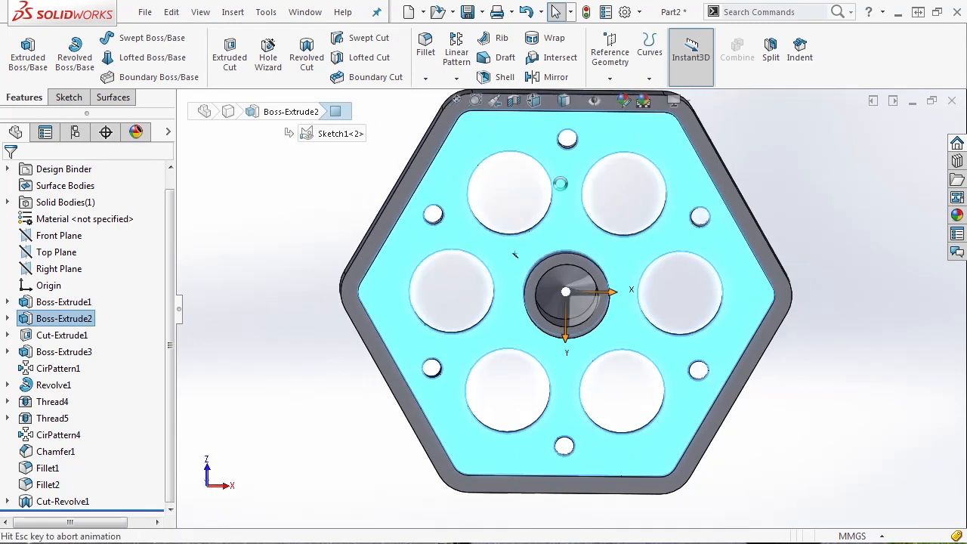
{"action": "left_click", "coordinate": [129, 77]}
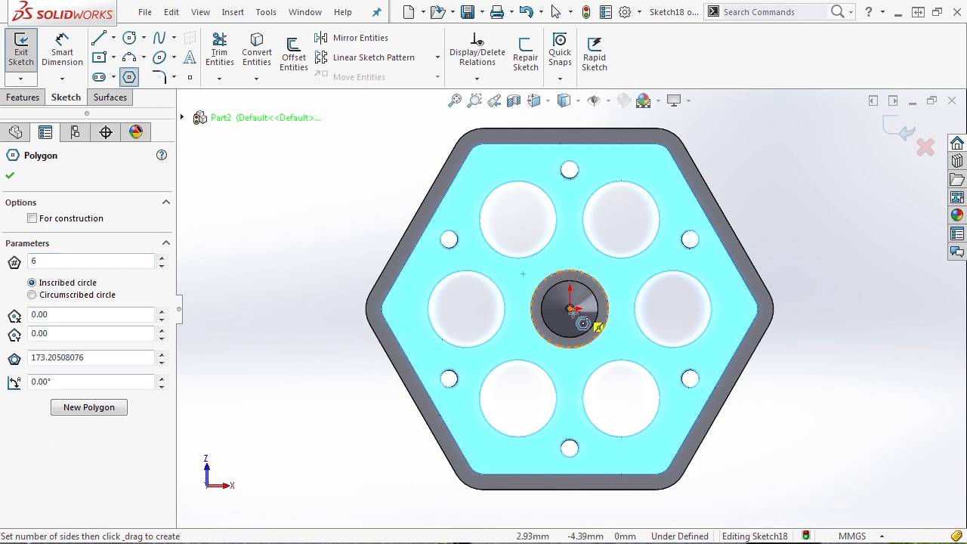
{"action": "mouse_move", "coordinate": [569, 307]}
{"action": "left_mouse_down"}
{"action": "mouse_move", "coordinate": [586, 274]}
{"action": "mouse_move", "coordinate": [599, 279]}
{"action": "left_mouse_up"}
{"action": "scroll", "coordinate": [597, 284], "scroll_direction": "down", "scroll_amount": 3}
{"action": "key", "text": "Escape"}
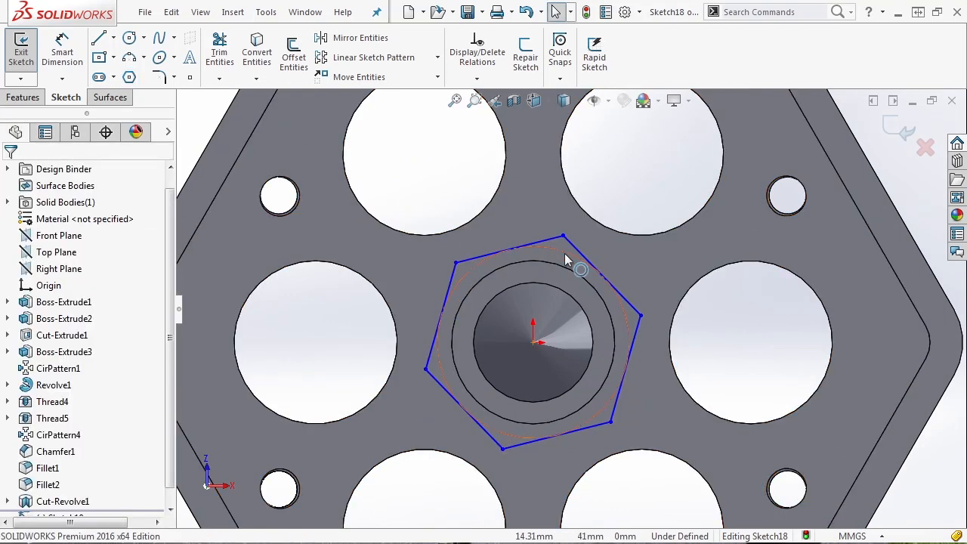
Step: Make the hexagon's construction circle equal to the pin's outer circular edge and constrain the hexagon's upper side horizontal
{"action": "left_click", "coordinate": [565, 258]}
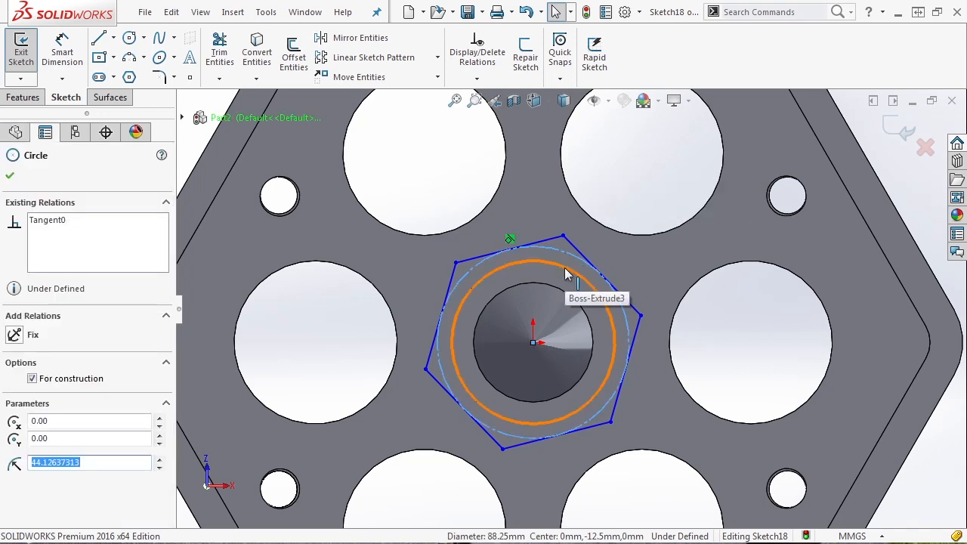
{"action": "left_click", "coordinate": [565, 268], "text": "ctrl"}
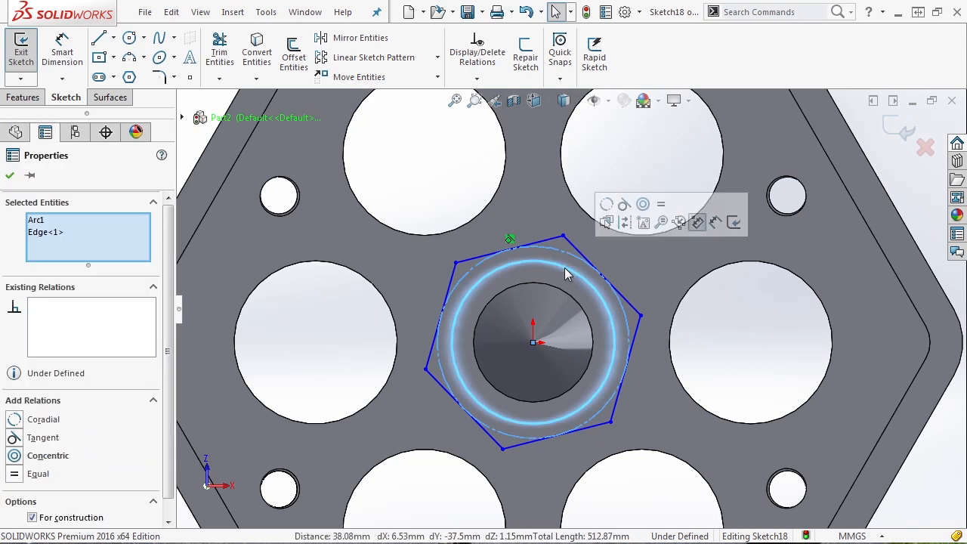
{"action": "left_click", "coordinate": [661, 212]}
{"action": "left_click", "coordinate": [634, 154]}
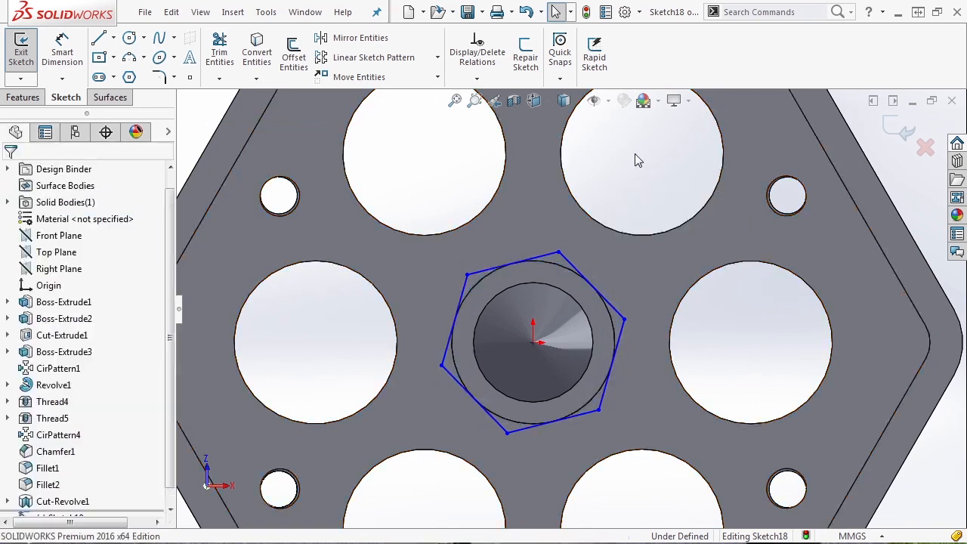
{"action": "left_click", "coordinate": [549, 262]}
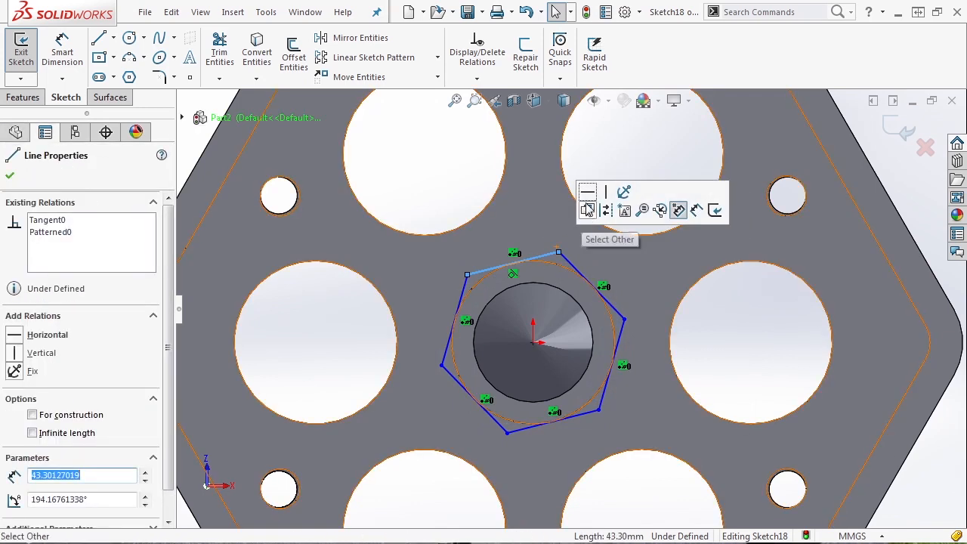
{"action": "left_click", "coordinate": [587, 192]}
{"action": "left_click", "coordinate": [597, 171]}
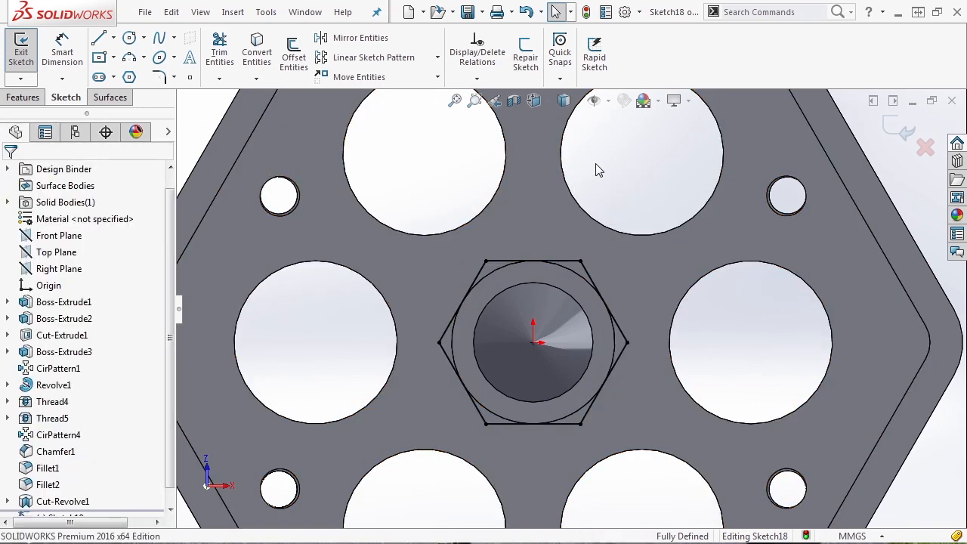
Step: Convert the circular edge of the pin's hollow into a sketch circle inside the hexagon and exit the sketch
{"action": "left_click", "coordinate": [578, 302]}
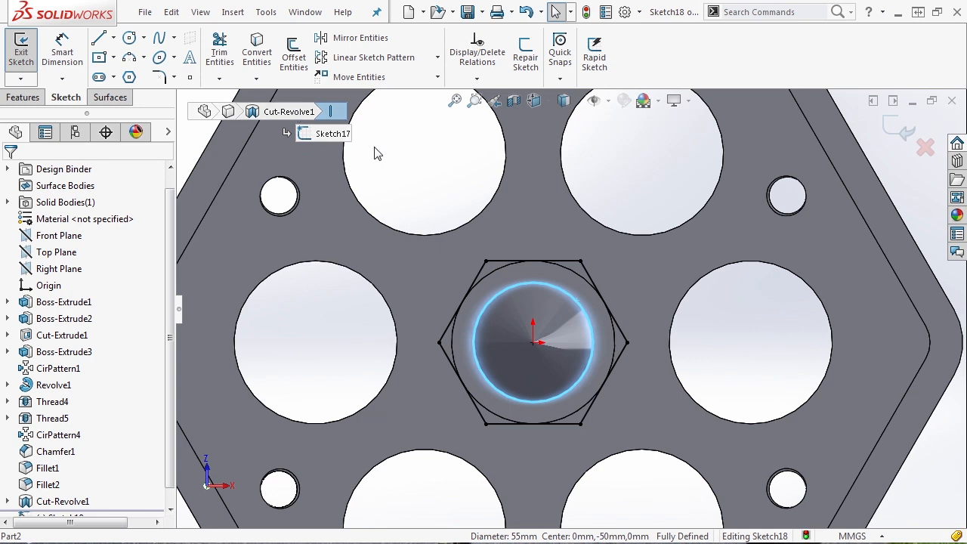
{"action": "left_click", "coordinate": [519, 287]}
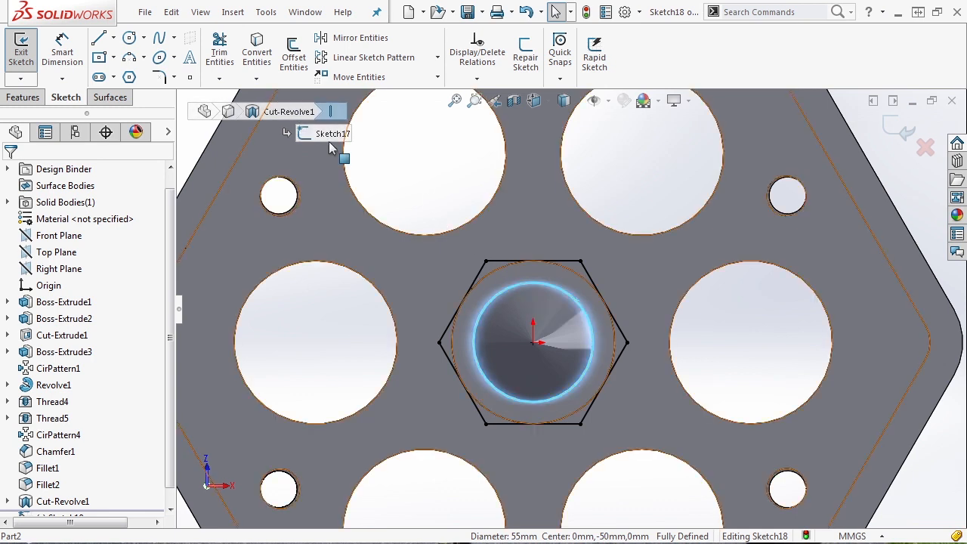
{"action": "left_click", "coordinate": [261, 56]}
{"action": "scroll", "coordinate": [574, 287], "scroll_direction": "up", "scroll_amount": 3}
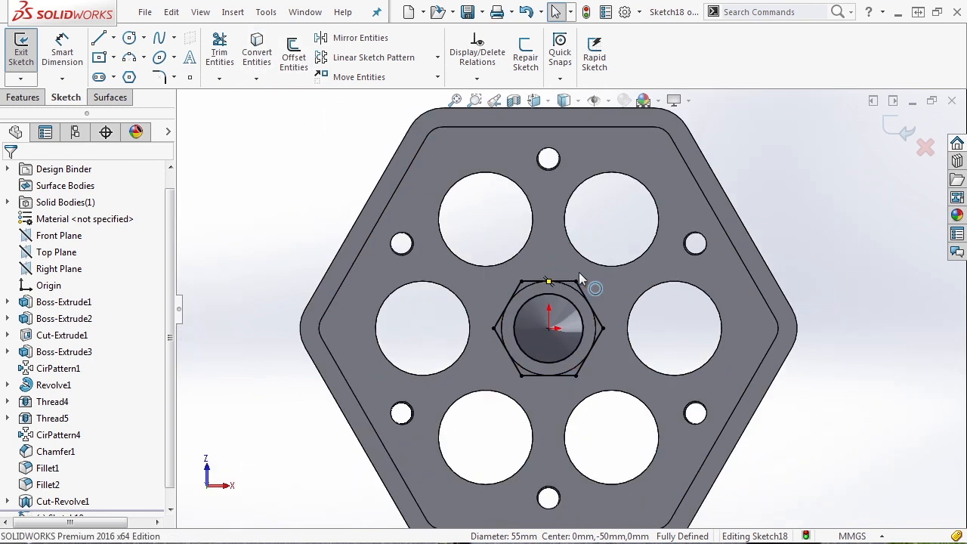
{"action": "middle_click_drag", "start_coordinate": [608, 221], "coordinate": [572, 280]}
{"action": "scroll", "coordinate": [564, 364], "scroll_direction": "down", "scroll_amount": 4}
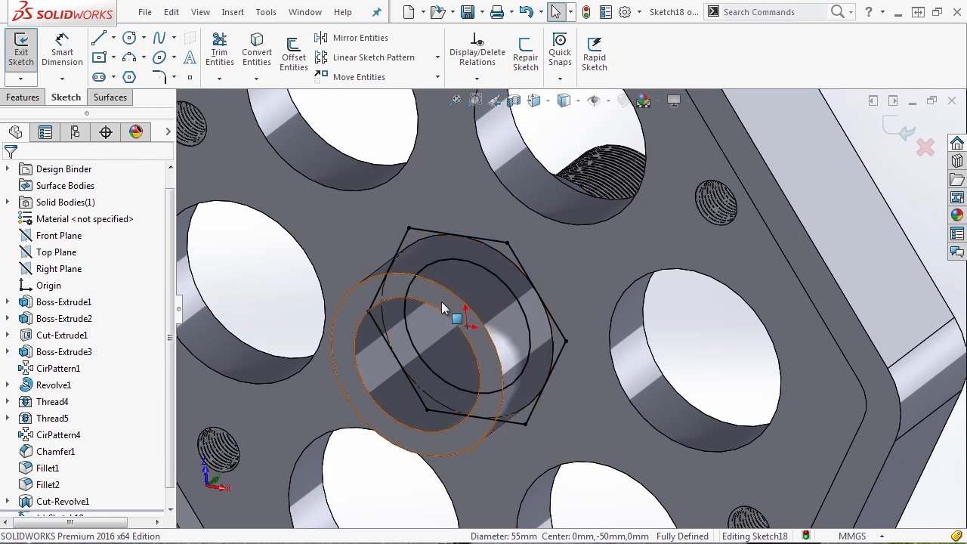
{"action": "left_click", "coordinate": [896, 132]}
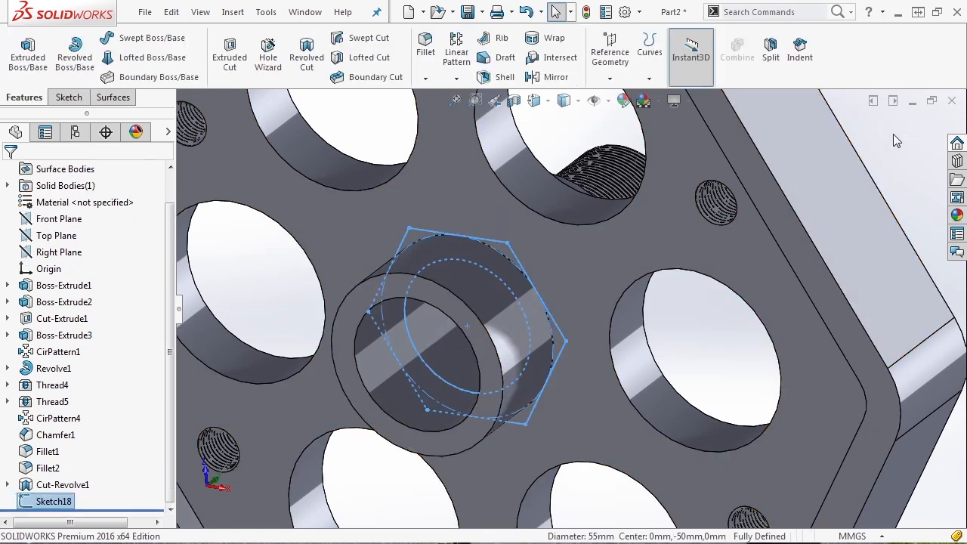
Step: Extrude the hexagon sketch as a boss with the Up To Surface end condition, ending at the pin's ring-shaped end face
{"action": "left_click", "coordinate": [36, 74]}
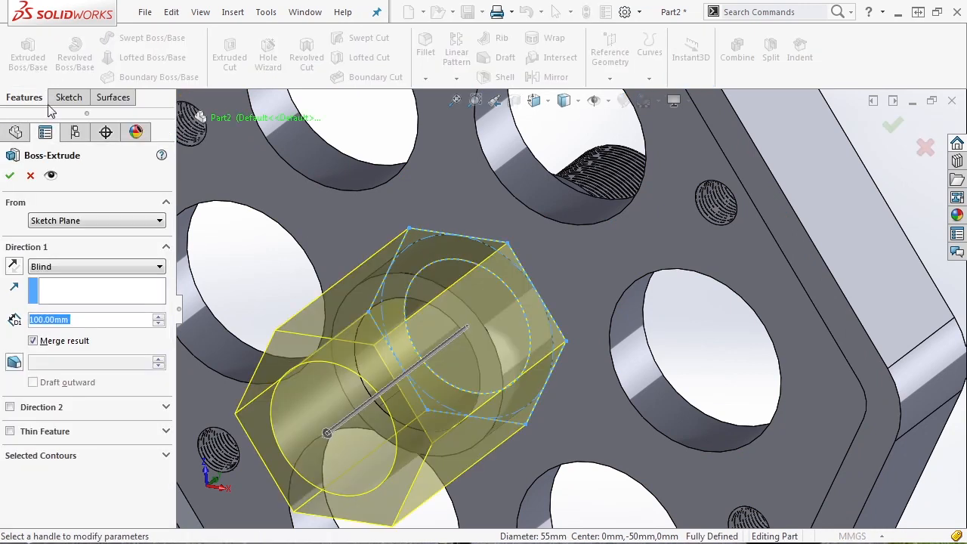
{"action": "left_click", "coordinate": [70, 269]}
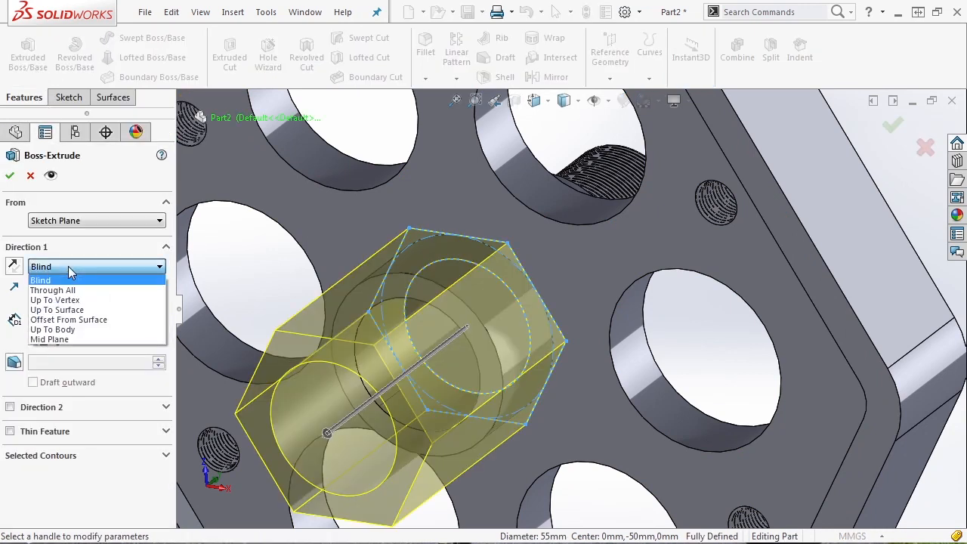
{"action": "left_click", "coordinate": [69, 310]}
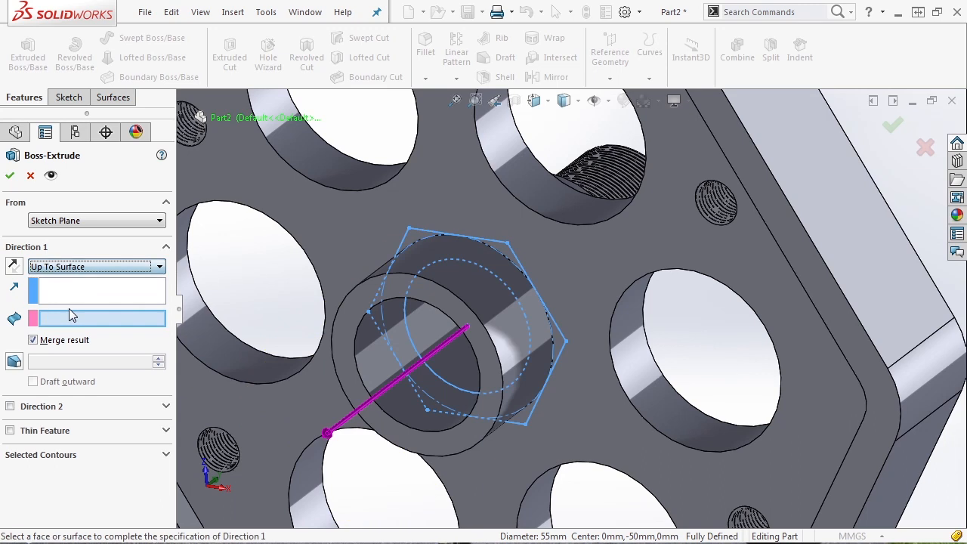
{"action": "left_click", "coordinate": [341, 346]}
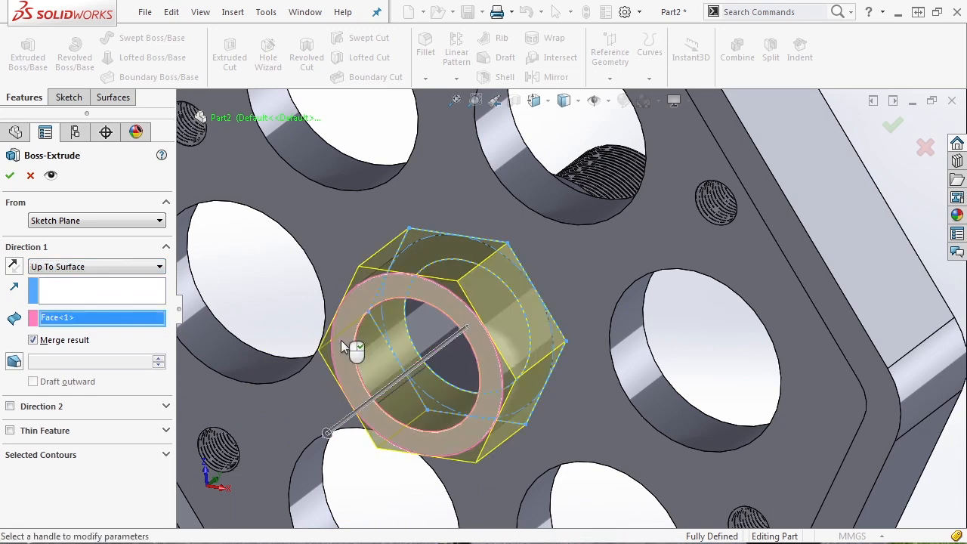
{"action": "right_click", "coordinate": [341, 339]}
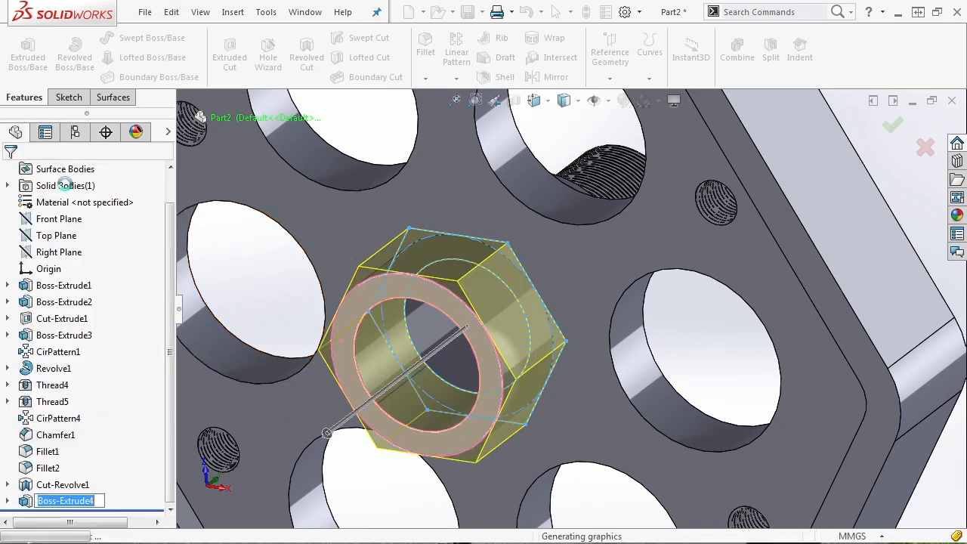
Step: Inspect the hexagonal boss around the hollow on the plate's underside and the threaded pin on the opposite side
{"action": "scroll", "coordinate": [538, 360], "scroll_direction": "up", "scroll_amount": 5}
{"action": "left_click", "coordinate": [808, 261]}
{"action": "middle_click_drag", "start_coordinate": [561, 388], "coordinate": [564, 354]}
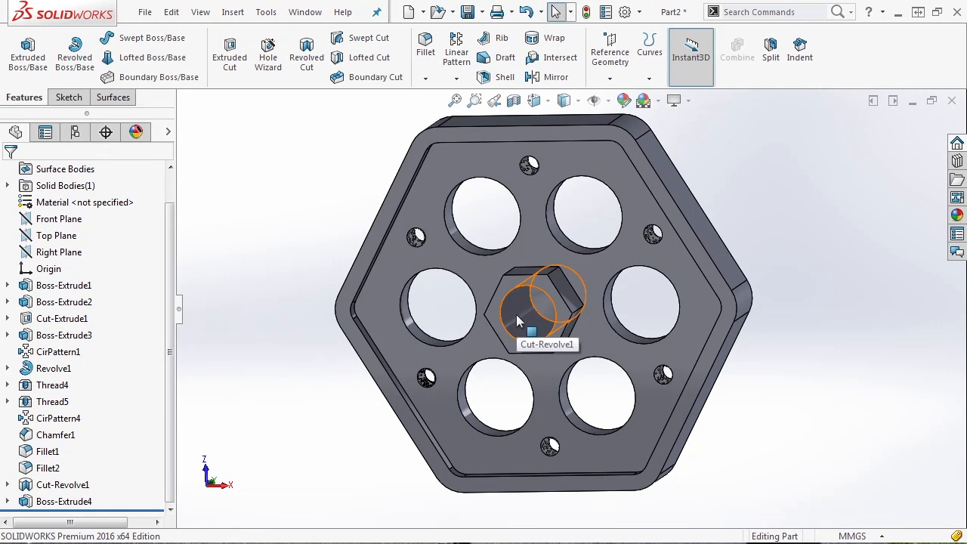
{"action": "middle_click_drag", "start_coordinate": [689, 423], "coordinate": [801, 367]}
{"action": "key", "text": "f"}
{"action": "mouse_move", "coordinate": [601, 360]}
{"action": "middle_mouse_down"}
{"action": "mouse_move", "coordinate": [656, 357]}
{"action": "mouse_move", "coordinate": [595, 354]}
{"action": "middle_mouse_up"}
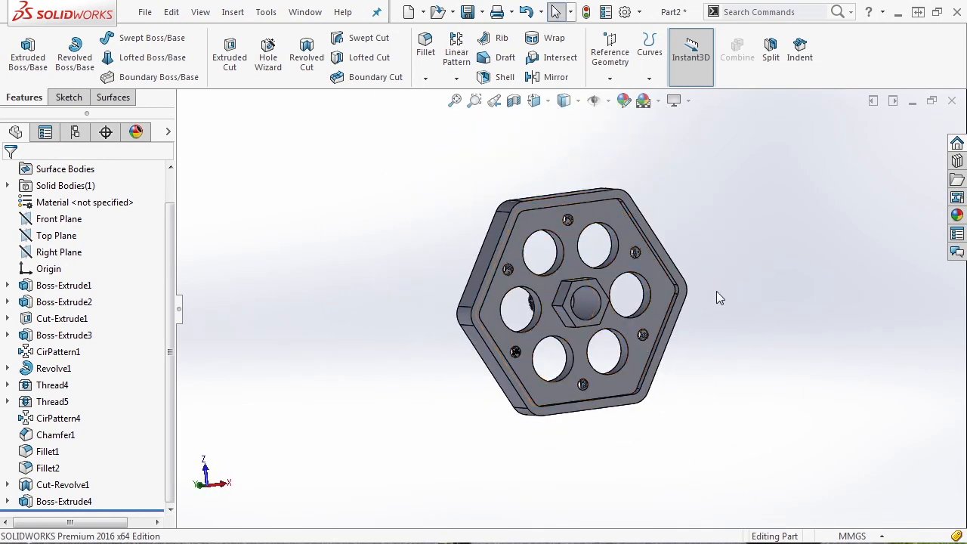
{"action": "scroll", "coordinate": [552, 301], "scroll_direction": "down", "scroll_amount": 5}
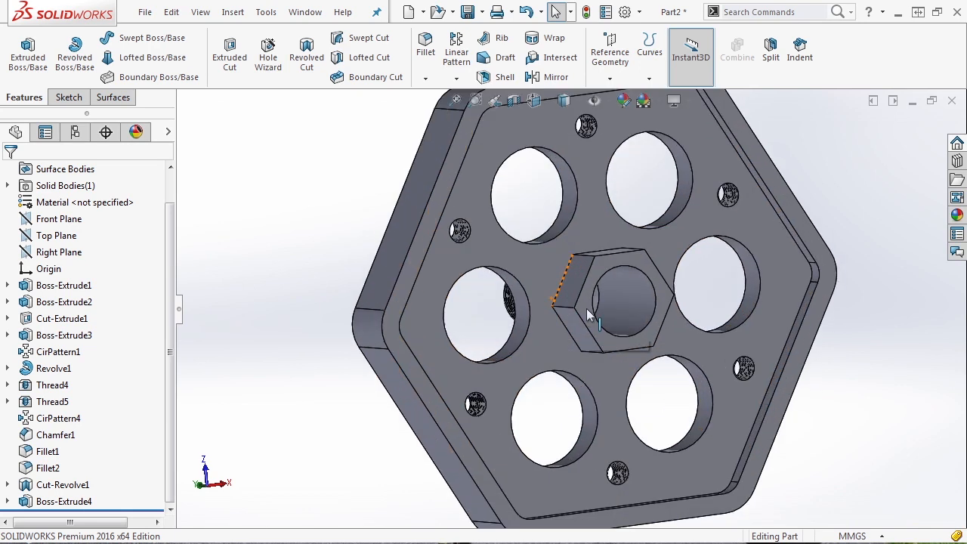
{"action": "middle_click_drag", "start_coordinate": [646, 343], "coordinate": [762, 352]}
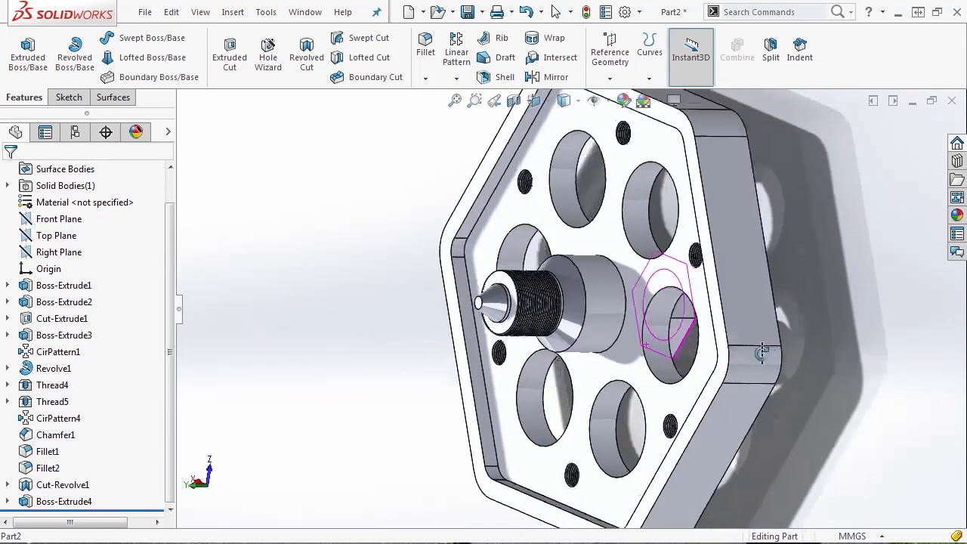
Step: Examine the hollow pin in a section view on the Front Plane, then cancel the section and show the part in isometric view
{"action": "left_click", "coordinate": [514, 103]}
{"action": "middle_click_drag", "start_coordinate": [717, 268], "coordinate": [684, 512]}
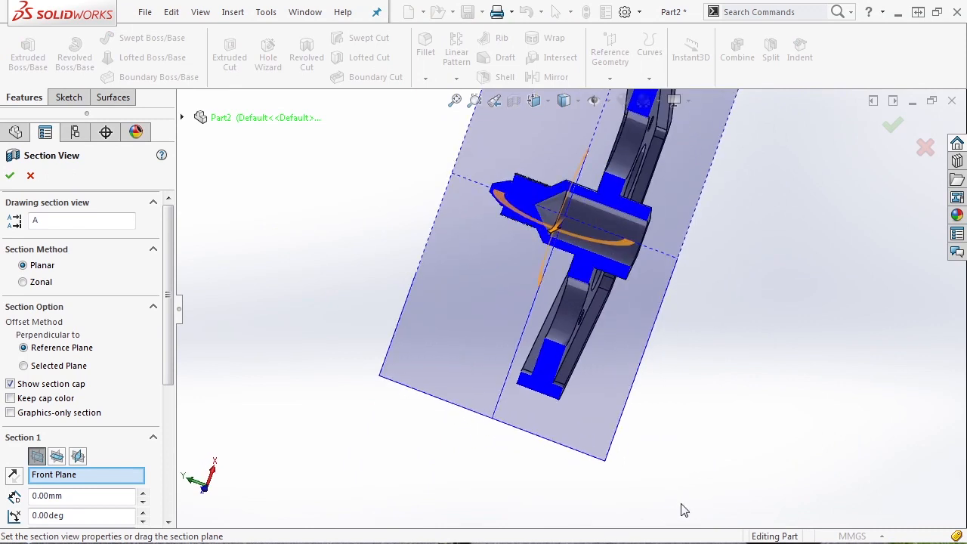
{"action": "scroll", "coordinate": [552, 240], "scroll_direction": "down", "scroll_amount": 3}
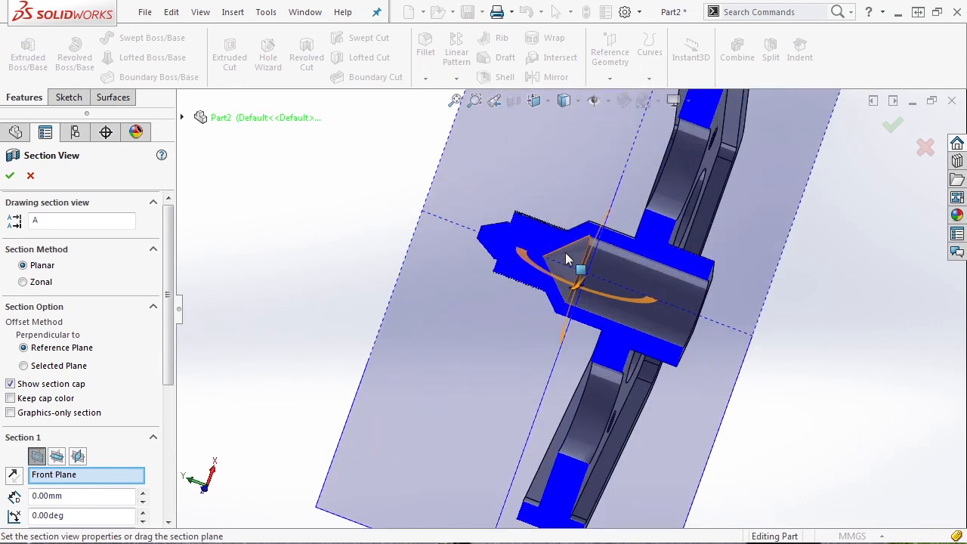
{"action": "scroll", "coordinate": [559, 260], "scroll_direction": "up", "scroll_amount": 5}
{"action": "middle_click_drag", "start_coordinate": [618, 417], "coordinate": [676, 367]}
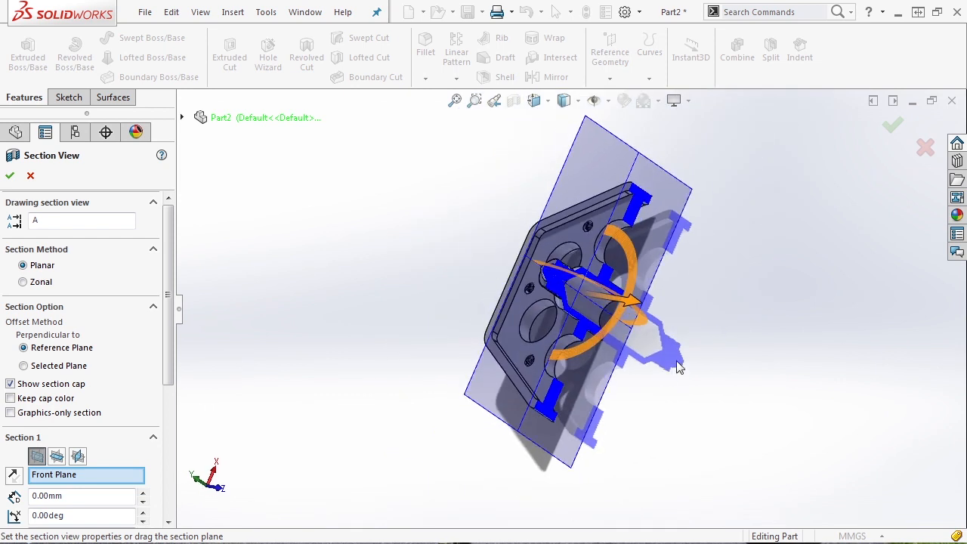
{"action": "left_click", "coordinate": [925, 147]}
{"action": "left_click", "coordinate": [534, 100]}
{"action": "left_click", "coordinate": [619, 143]}
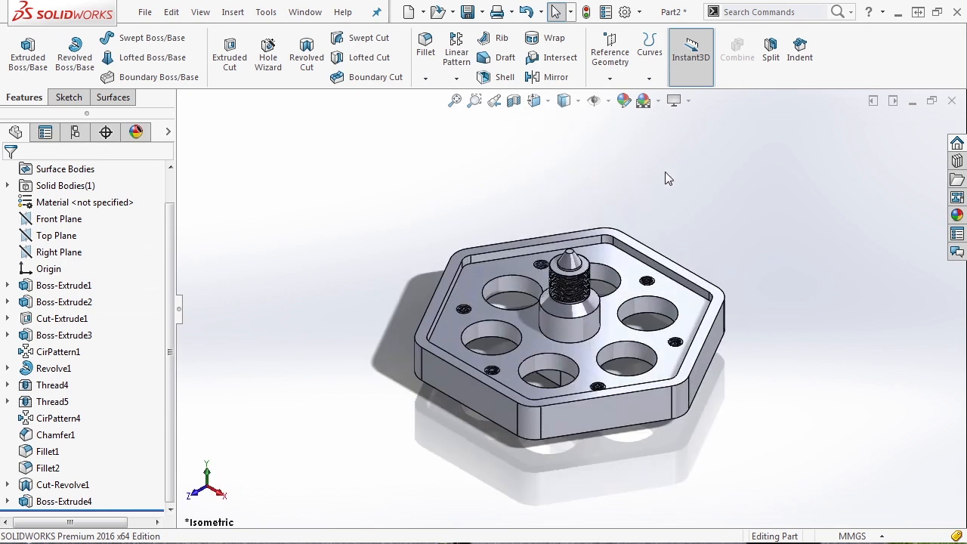